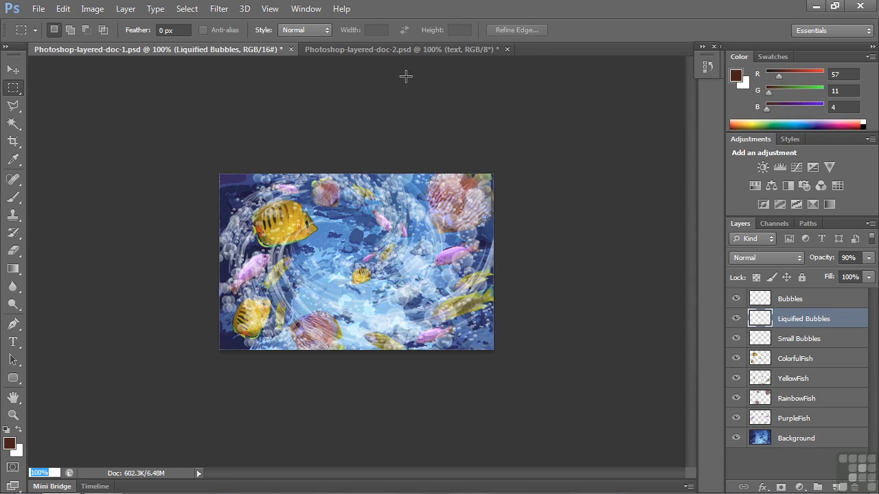
Step: View the Background, PurpleFish, RainbowFish, YellowFish and ColorfulFish layers of Photoshop-layered-doc-1.psd one at a time
left_click(398, 50)
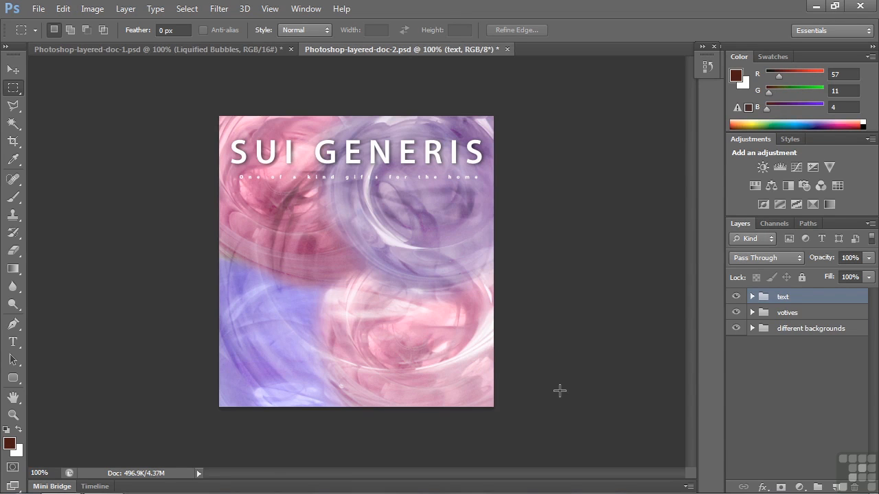
left_click(150, 50)
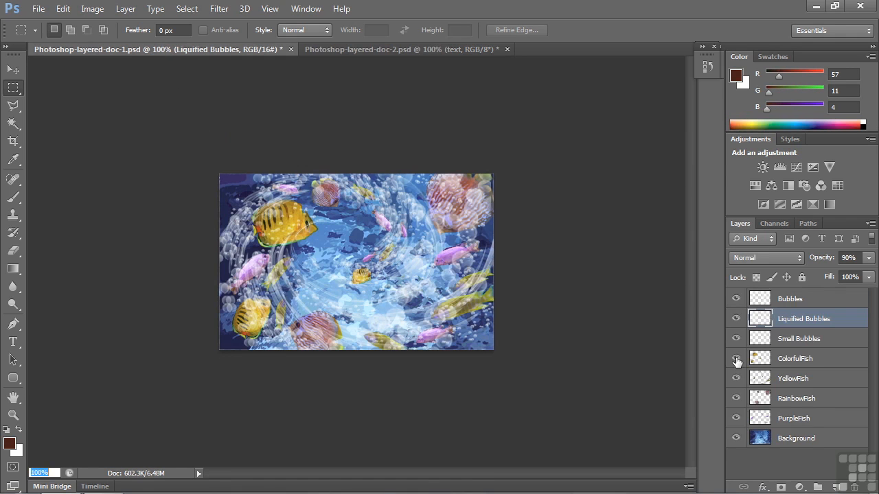
left_click(736, 439, "alt")
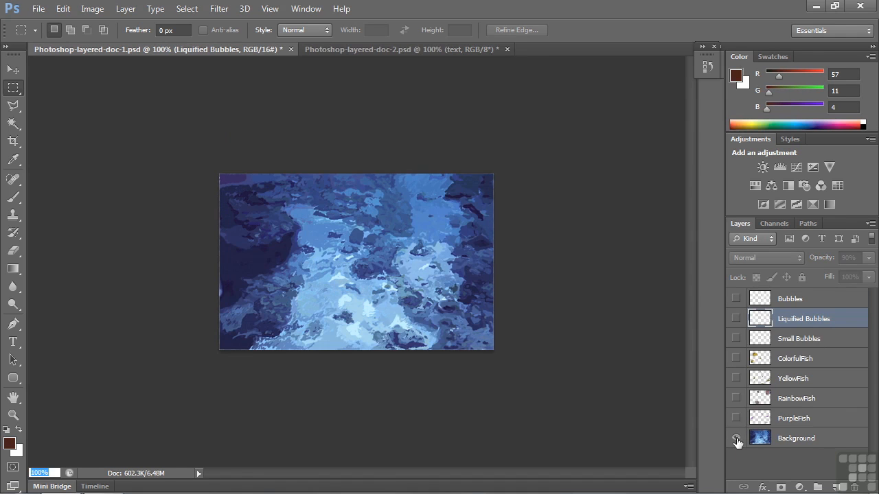
left_click(736, 418, "alt")
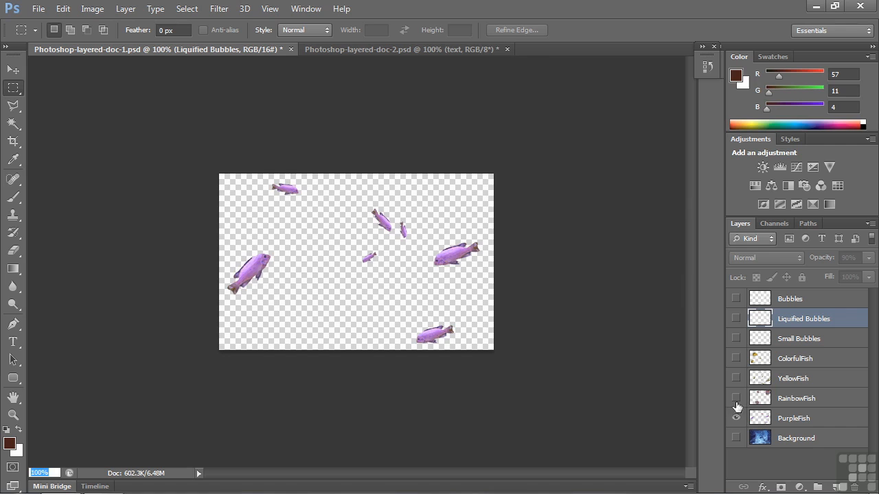
left_click(736, 398, "alt")
left_click(736, 379, "alt")
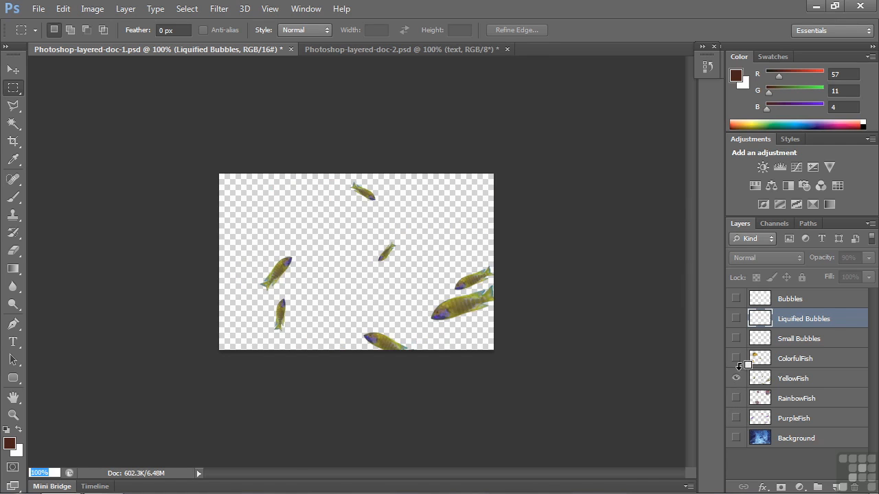
left_click(736, 359, "alt")
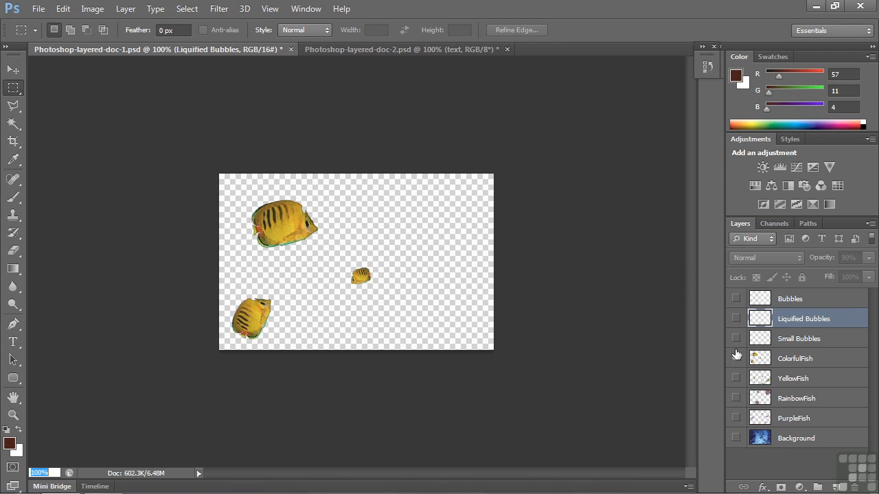
Step: View the Small Bubbles, Liquified Bubbles and Bubbles layers each over the Background layer, and make all layers visible again
left_click(736, 338, "alt")
left_click(736, 438)
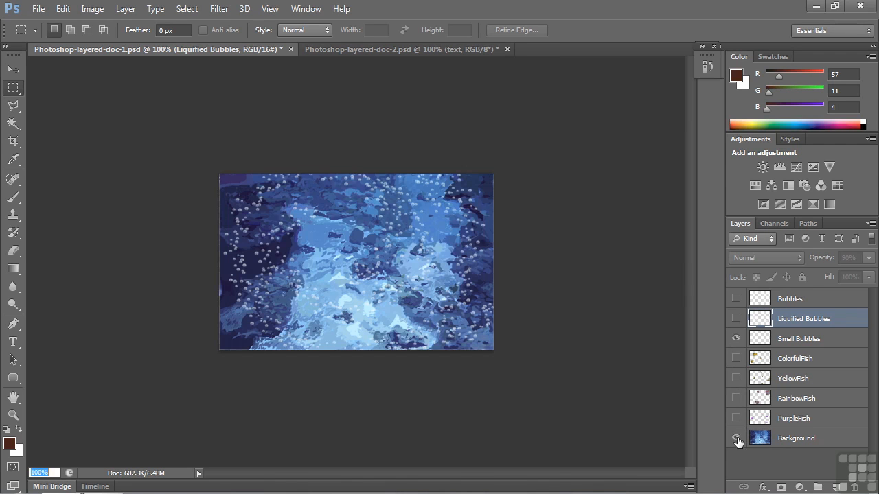
left_click(736, 319, "alt")
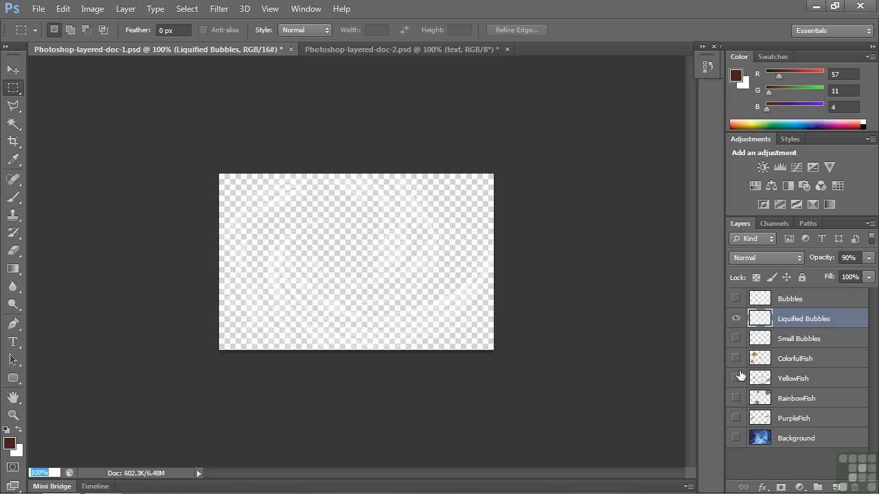
left_click(736, 439)
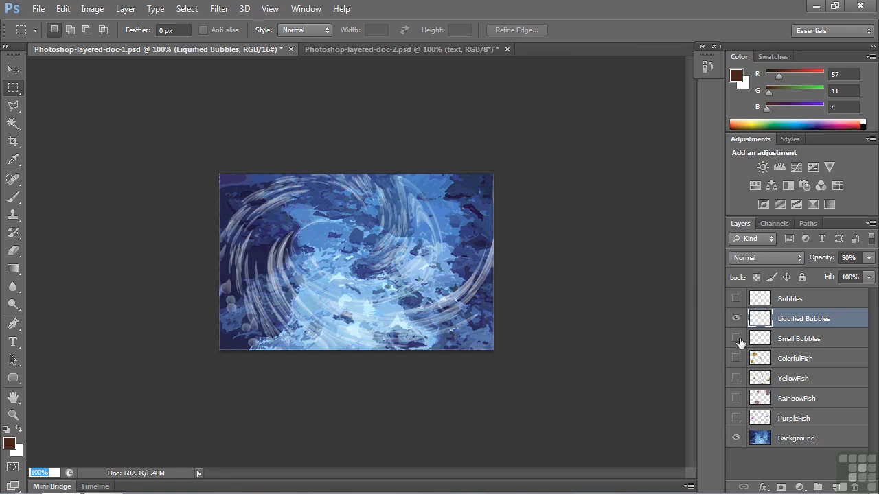
left_click(735, 299, "alt")
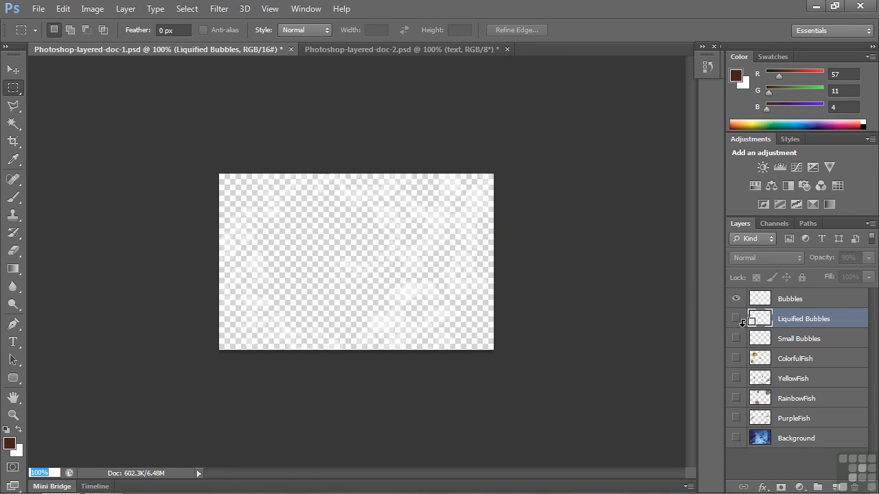
left_click(736, 439, "alt")
left_click(736, 438, "alt")
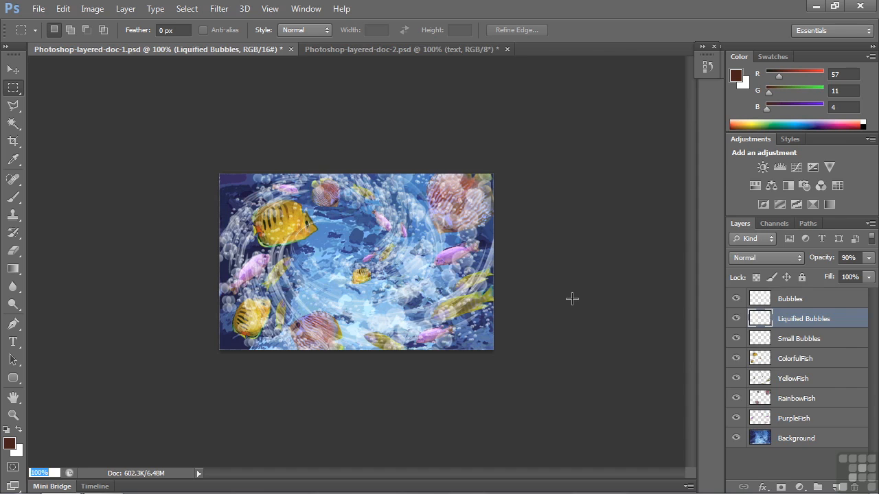
Step: In Photoshop-layered-doc-2.psd, preview the all colors, filtered and colorize teal layers of the different backgrounds group, leaving only pink & purple visible
key("ctrl+Tab")
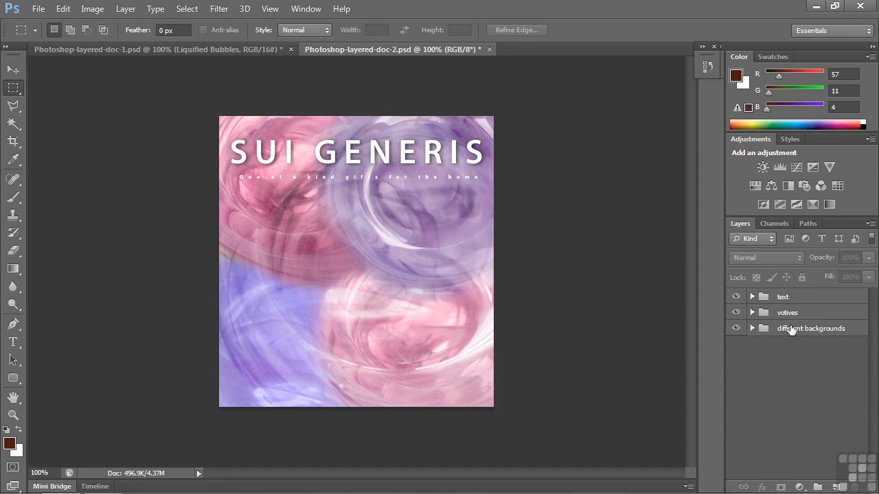
left_click(752, 328)
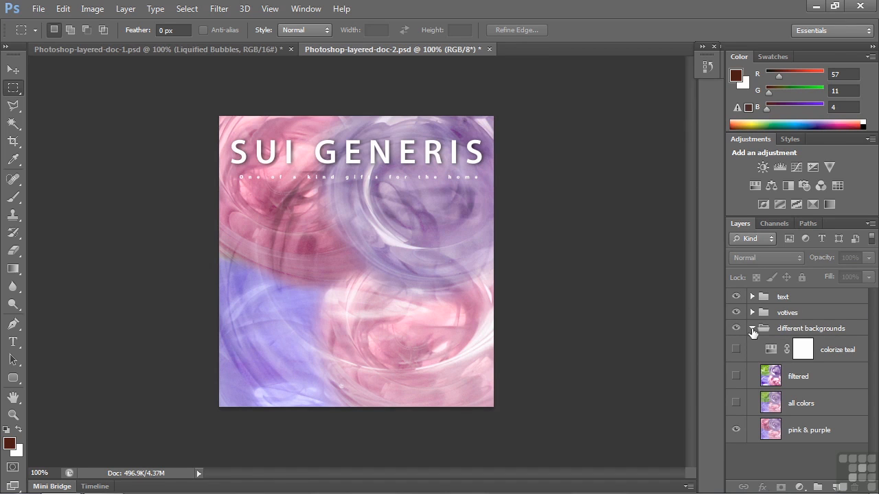
left_click(735, 405)
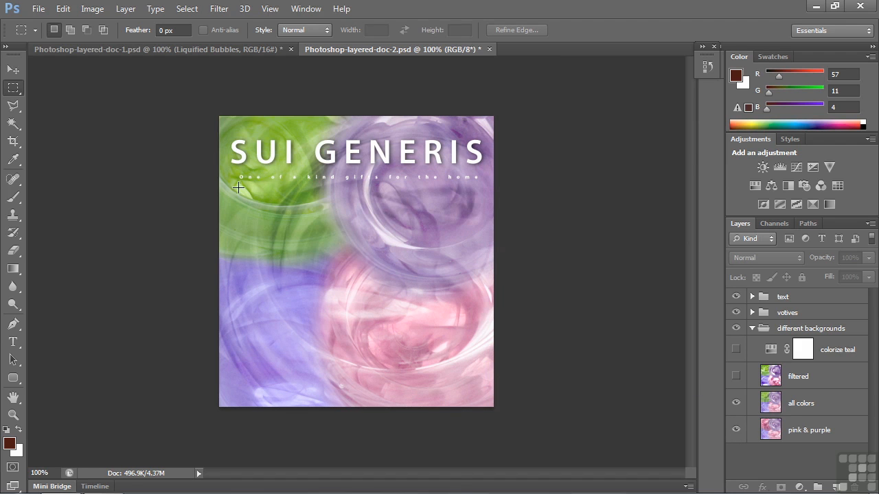
left_click(735, 376)
left_click(735, 378)
left_click(735, 403)
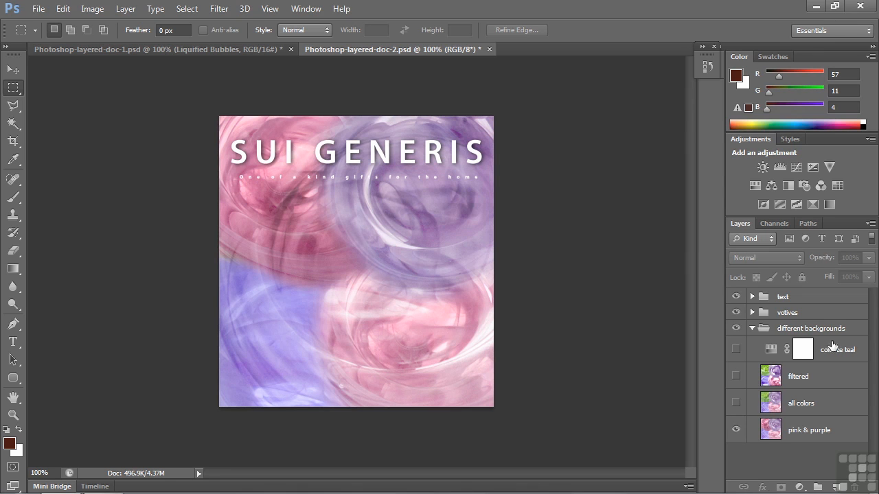
left_click(735, 350)
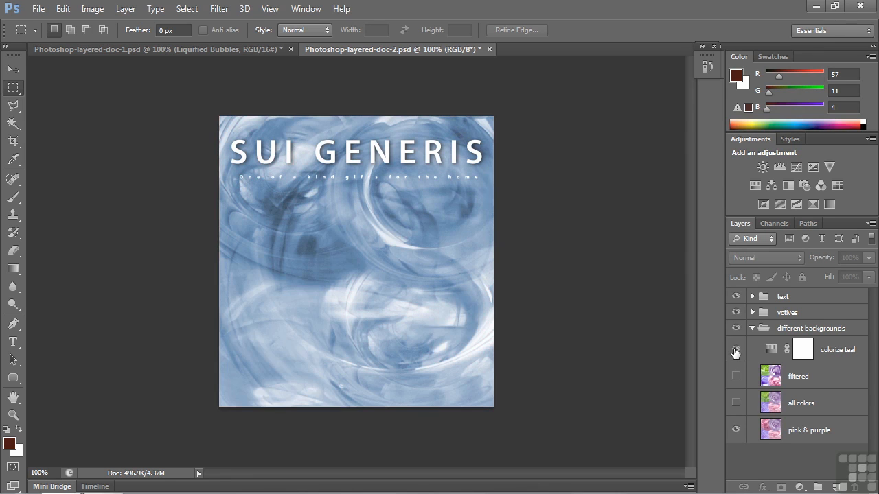
left_click(735, 351)
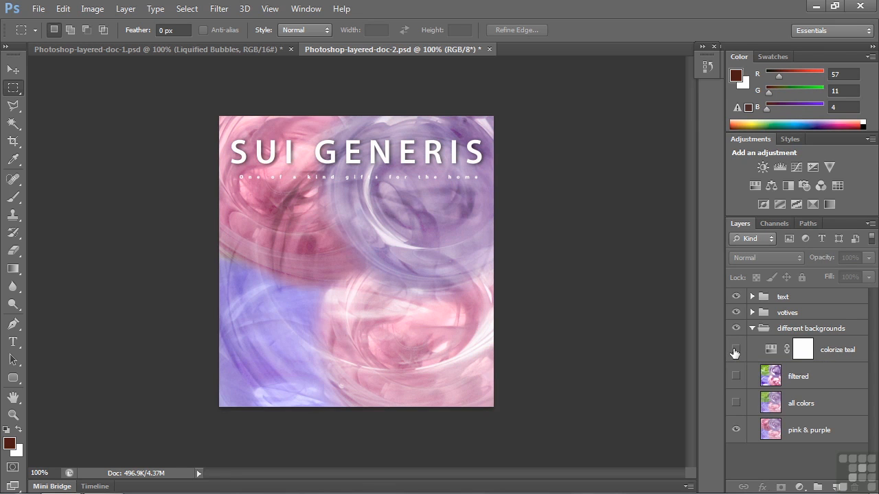
left_click(752, 329)
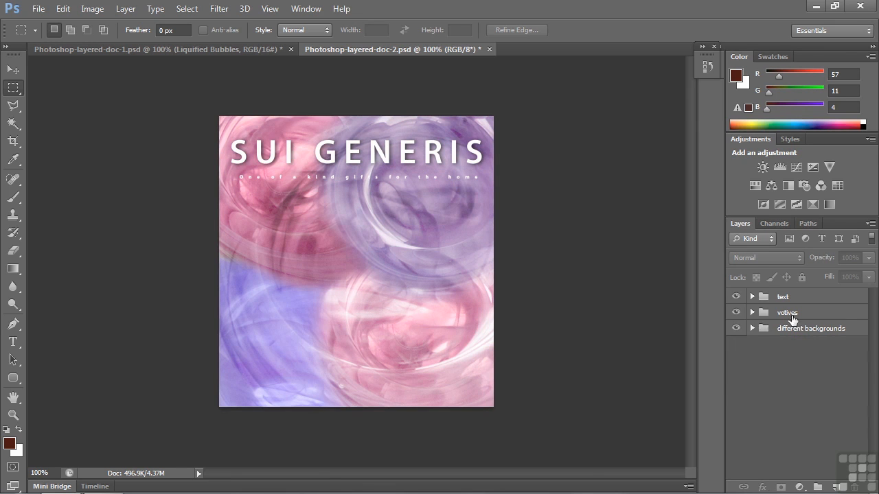
Step: Within the votives group, preview the large votives subgroup with and without its masked white layer, and hide the subgroup again
left_click(752, 312)
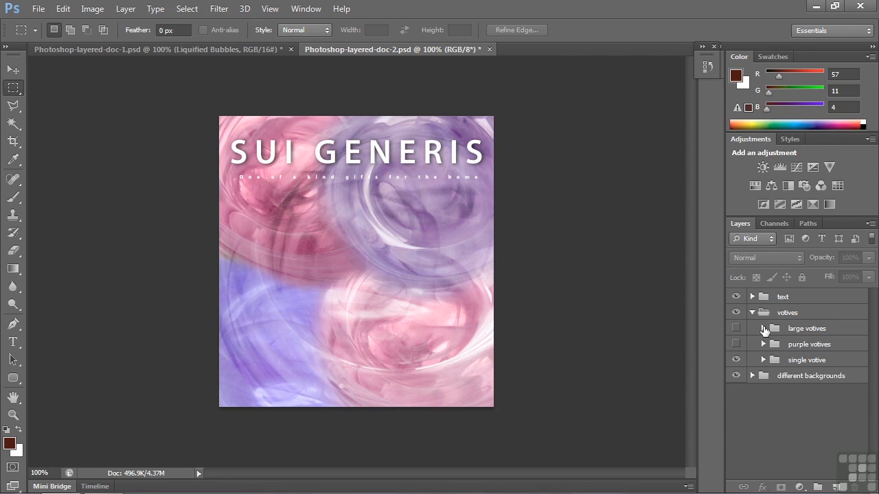
left_click(763, 329)
left_click(736, 329)
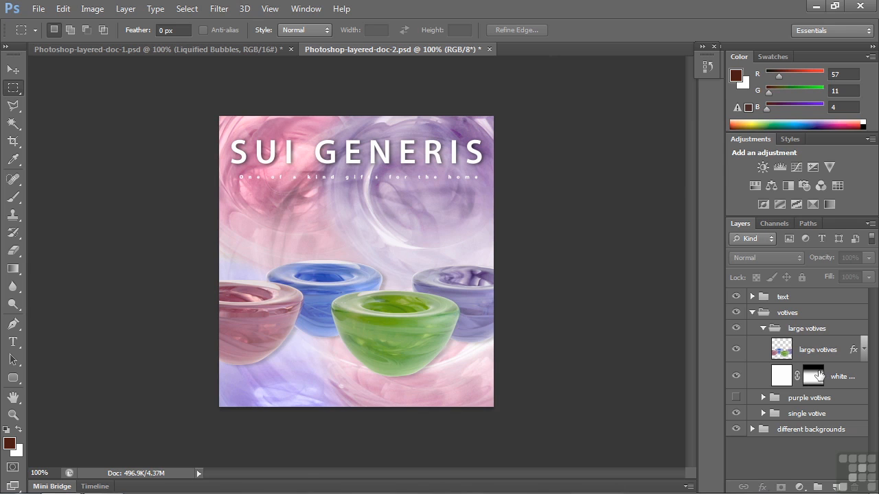
left_click(736, 377)
left_click(735, 377)
left_click(737, 329)
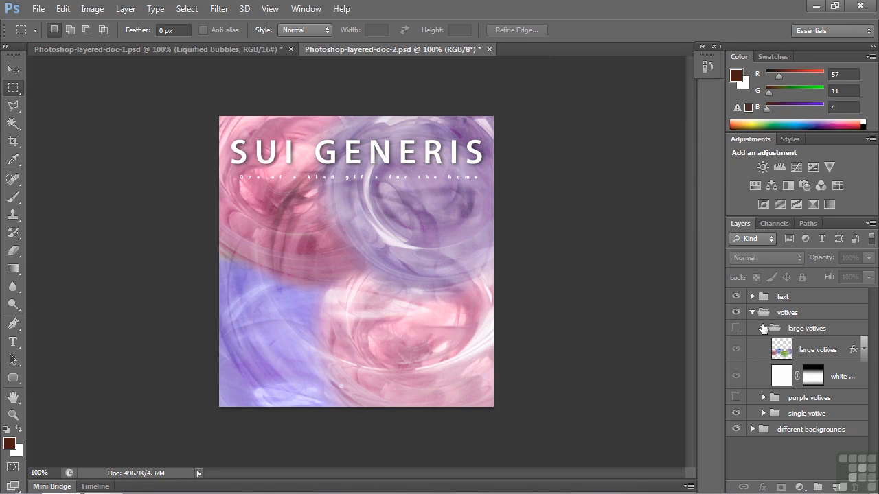
left_click(762, 328)
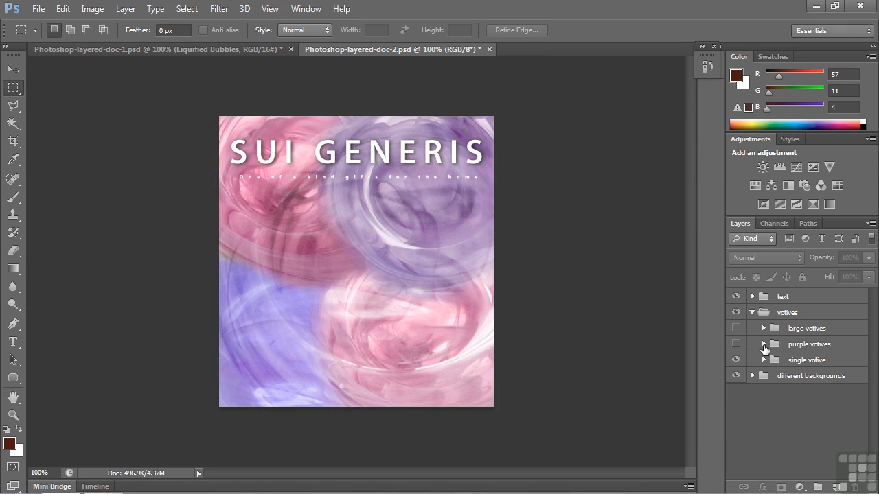
Step: Examine the contents of the purple votives subgroup by showing it briefly, and leave it hidden and collapsed
left_click(763, 344)
left_click(736, 344)
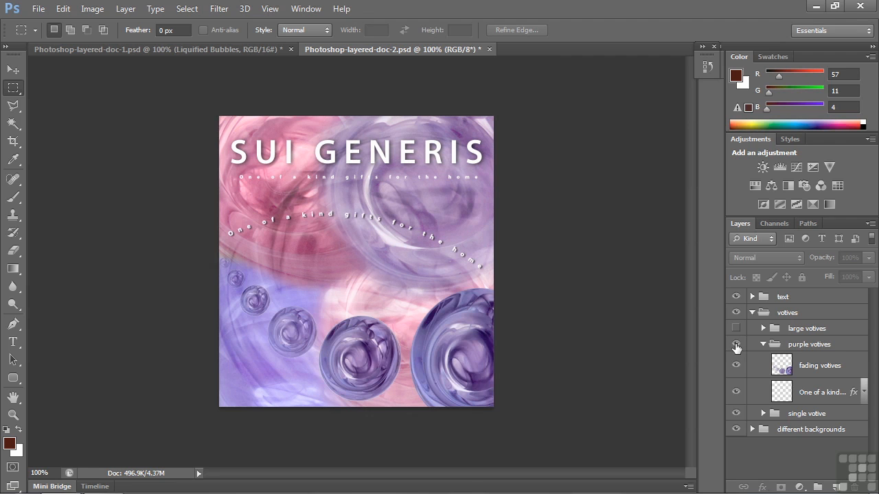
left_click(736, 344)
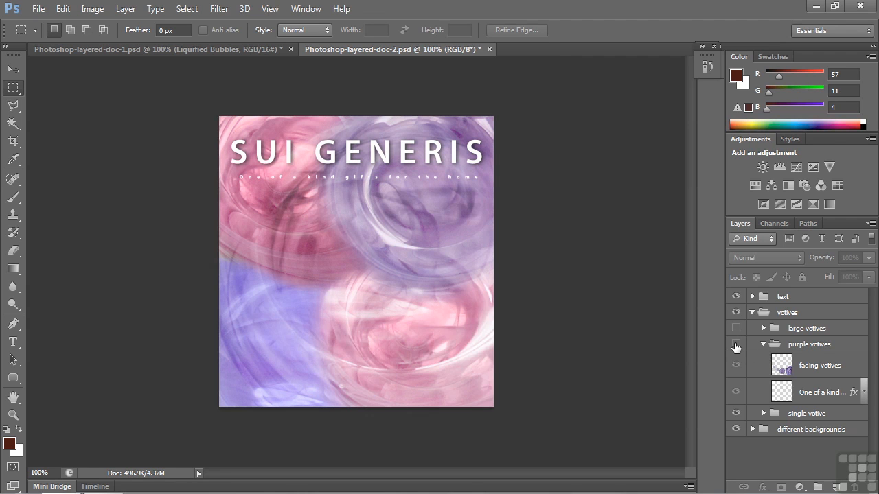
left_click(736, 344)
left_click(736, 344)
left_click(763, 344)
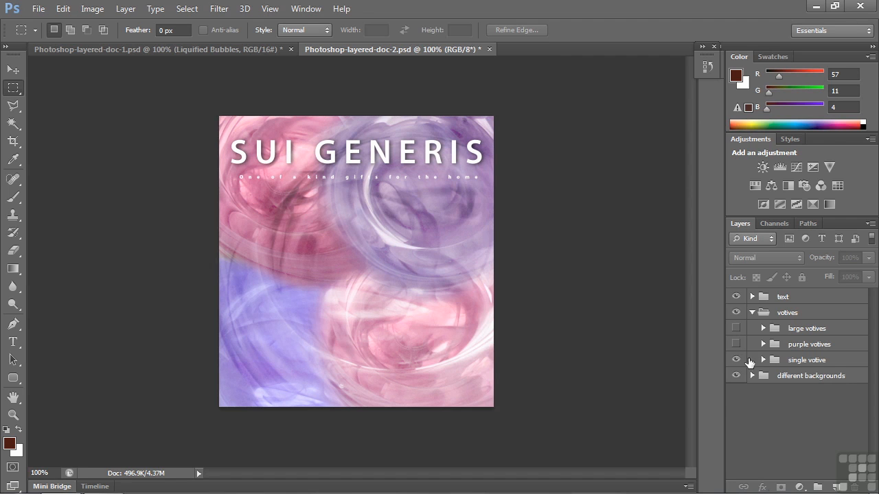
Step: Preview the petite vase layer in the single votive subgroup, hide it again and collapse the votives group
left_click(762, 361)
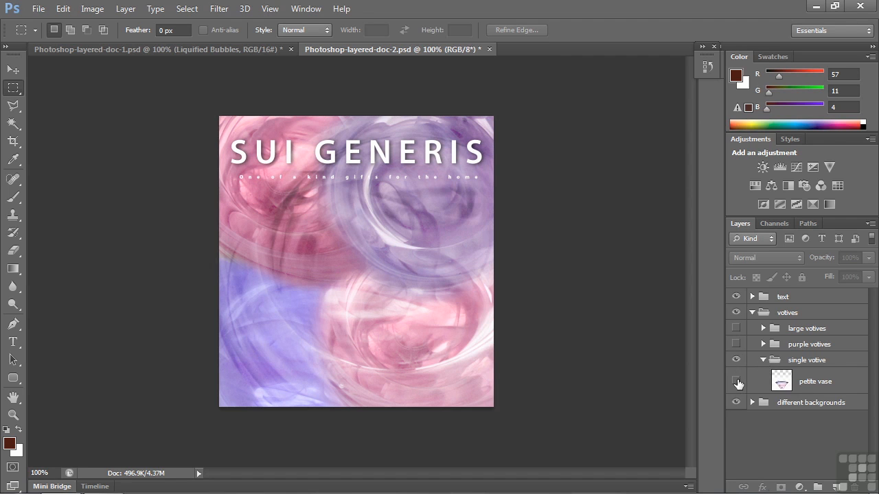
left_click(736, 381)
left_click(736, 381)
left_click(763, 360)
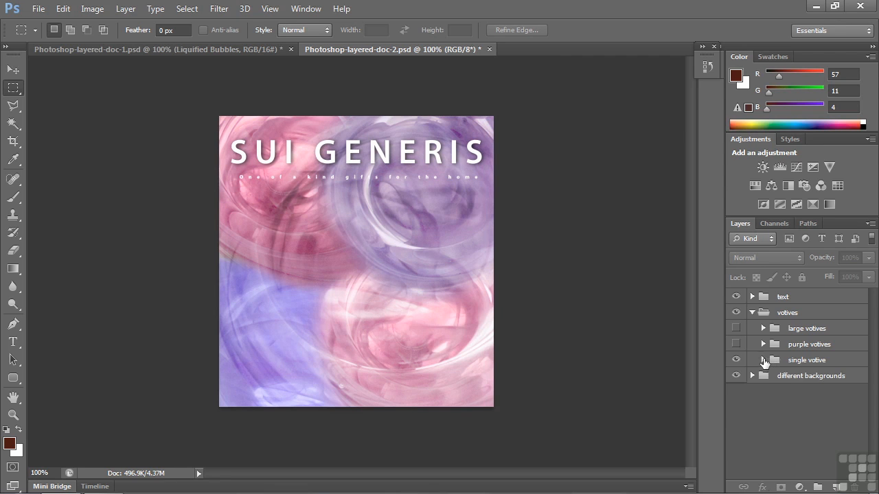
left_click(752, 312)
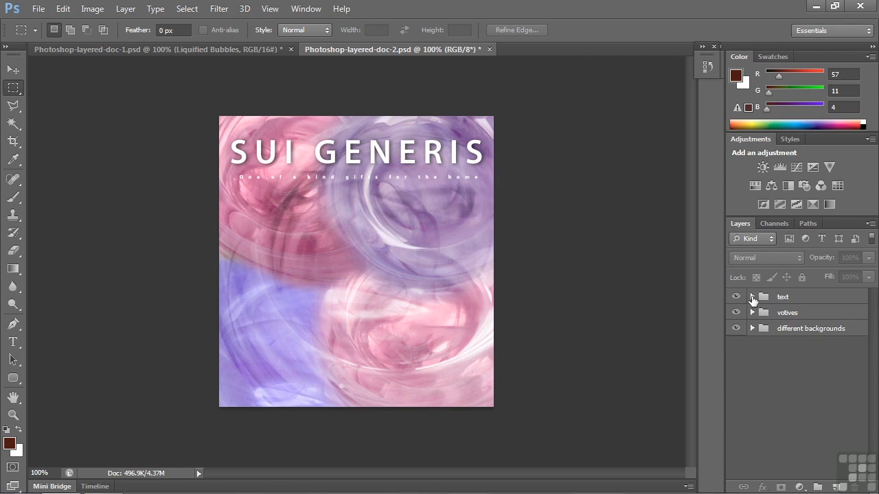
Step: Examine the tagline and SUI GENERIS layers in the text group by toggling their visibility, and collapse the group
left_click(752, 298)
left_click(736, 319)
left_click(736, 344)
left_click(736, 344)
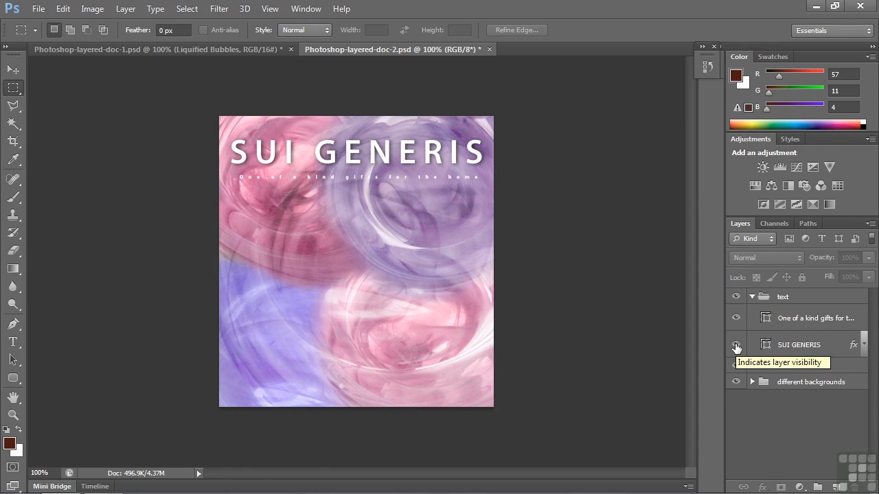
left_click(751, 297)
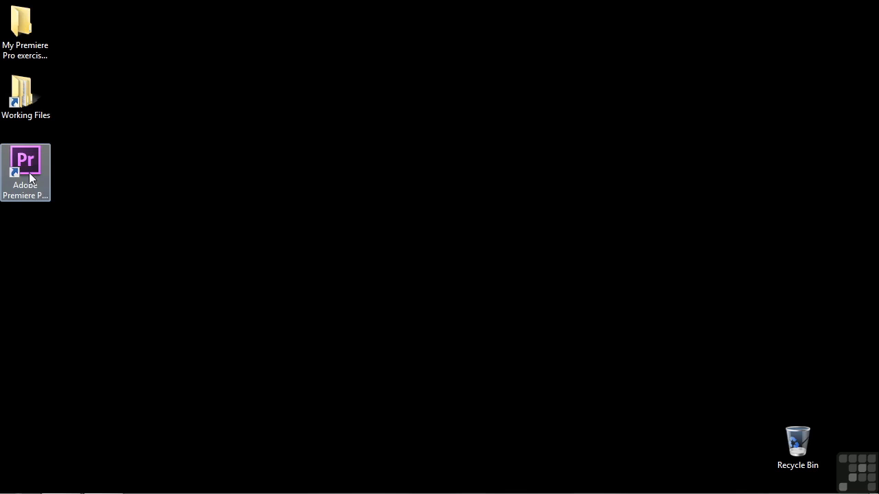
Step: Start a new project in Adobe Premiere Pro and set its location to the desktop folder "My Premiere Pro exercise files"
double_click(29, 172)
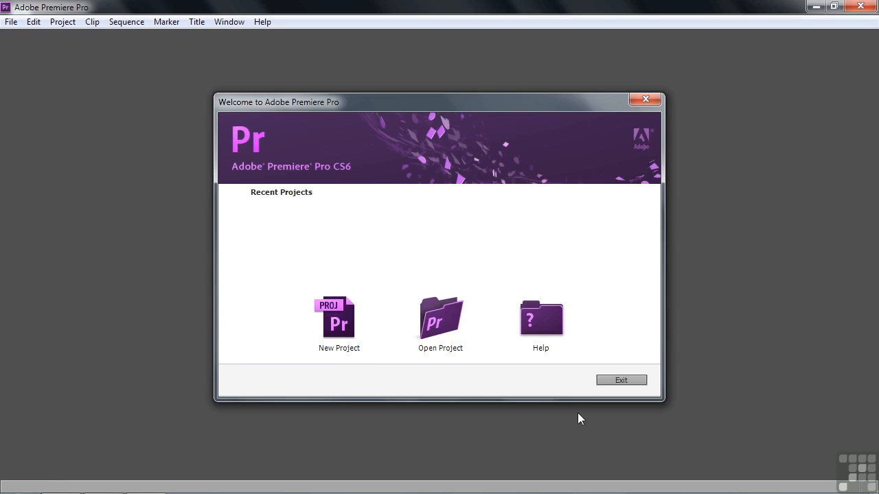
left_click(334, 319)
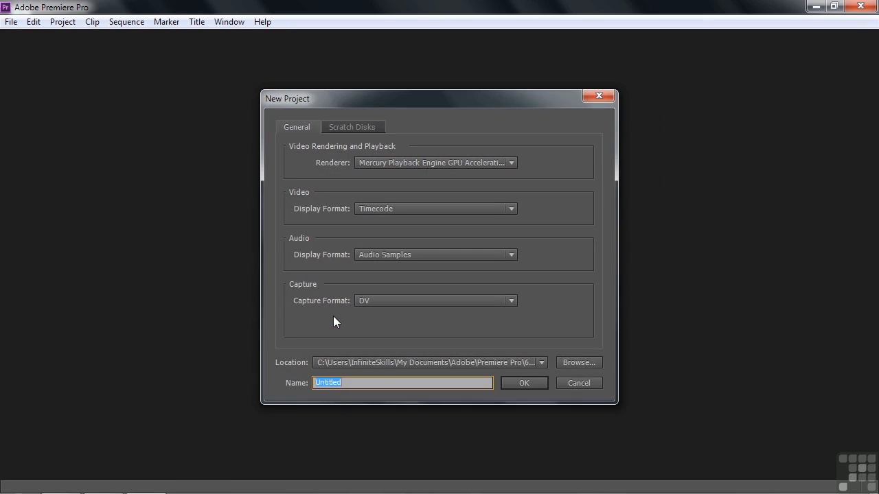
left_click(579, 363)
left_click(318, 204)
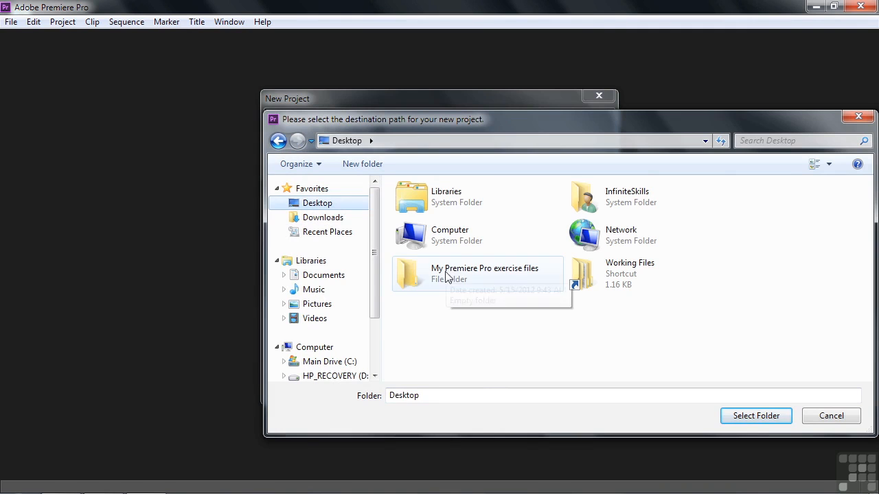
left_click(446, 276)
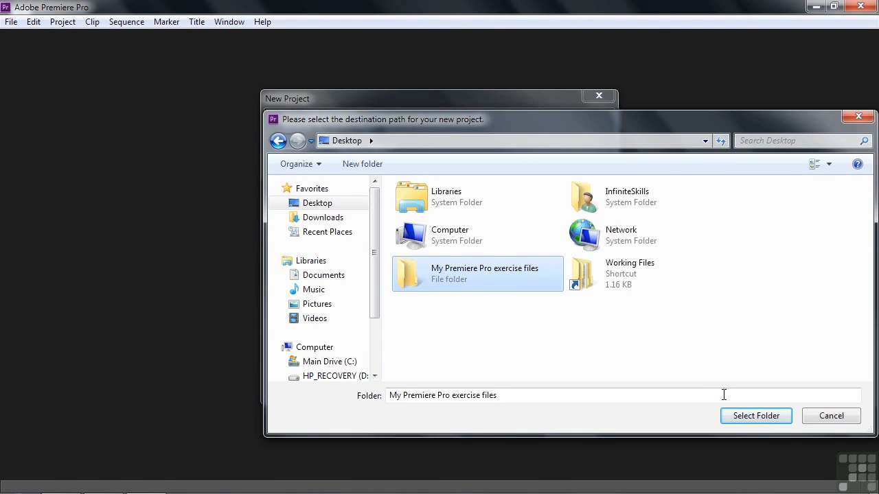
left_click(755, 418)
Step: Name the project "photoshop test" and create it, skipping the creation of a new sequence
double_click(406, 379)
key("BackSpace")
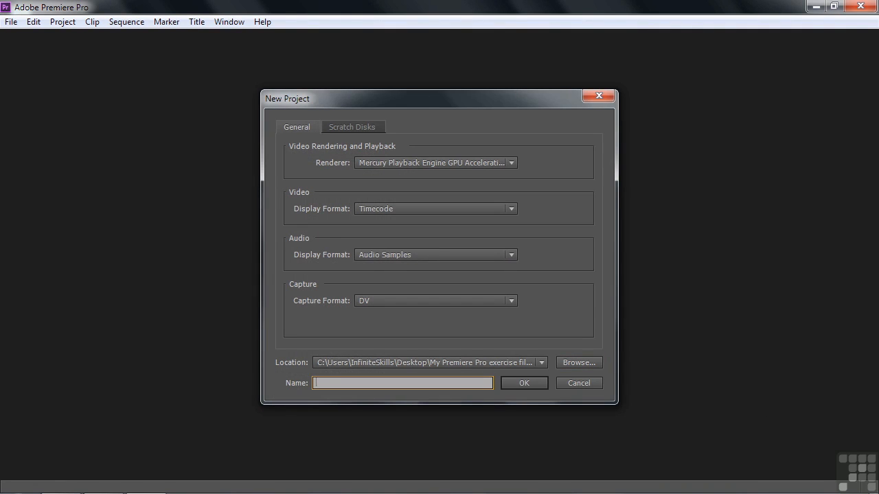
type("photoshop test")
left_click(523, 383)
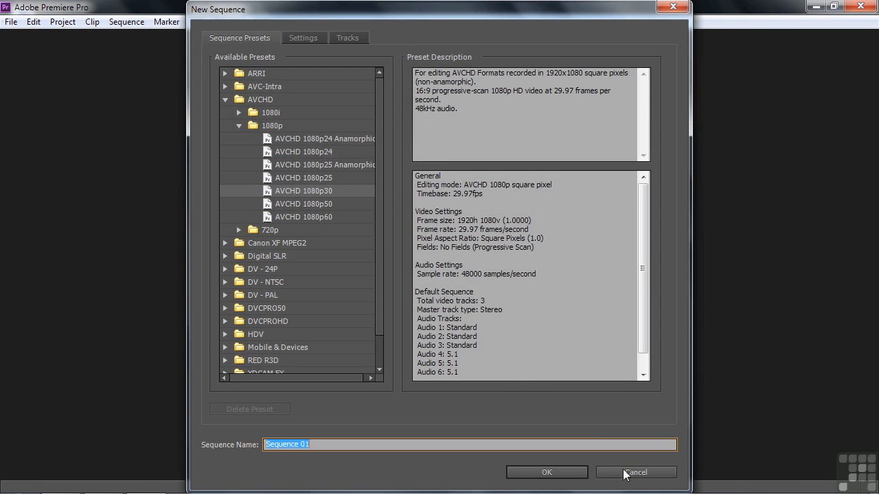
left_click(636, 474)
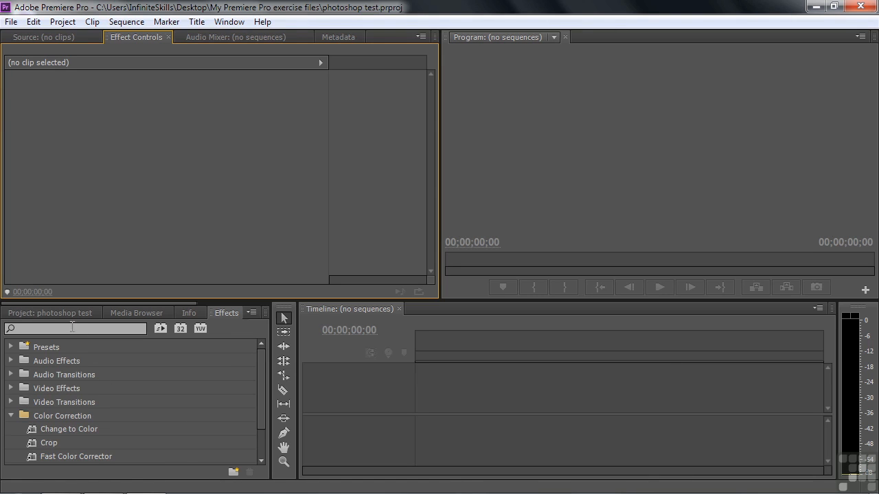
Step: Import Photoshop-layered-doc-1.psd and Photoshop-layered-doc-2.psd from the "other assets" working folder, bringing in doc-1 with Merge All Layers
left_click(45, 313)
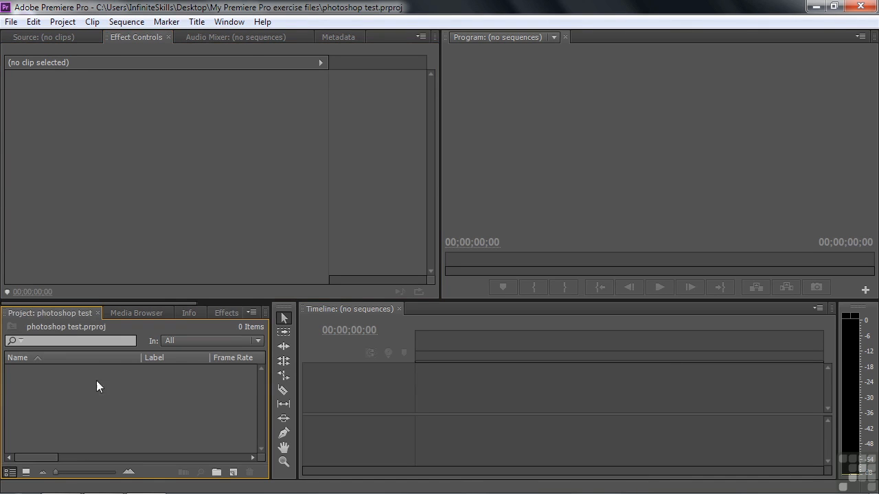
double_click(39, 403)
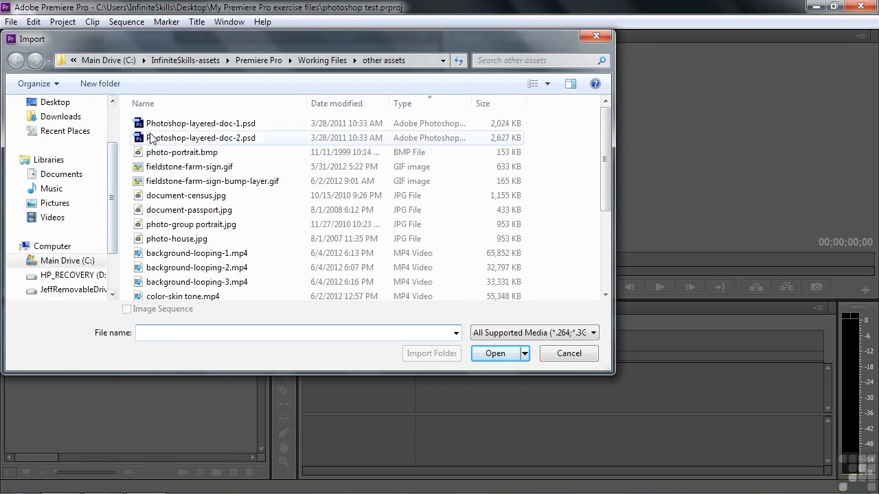
left_click(313, 61)
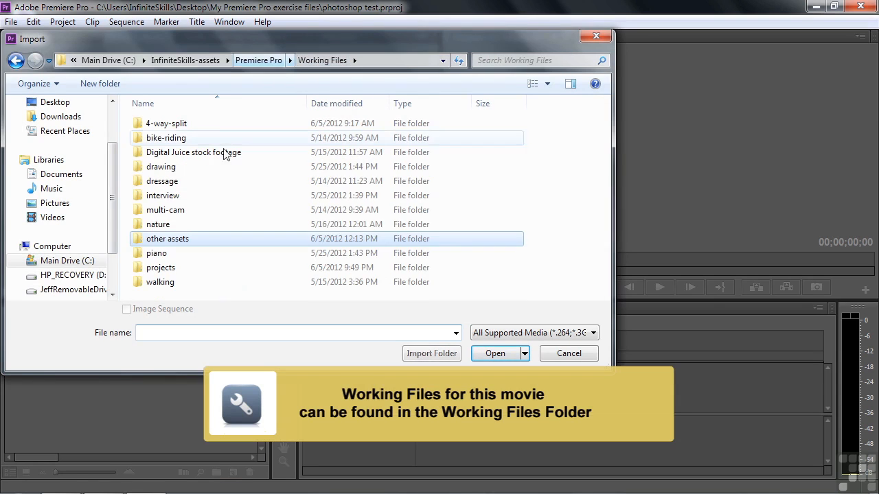
double_click(142, 241)
left_click(139, 124)
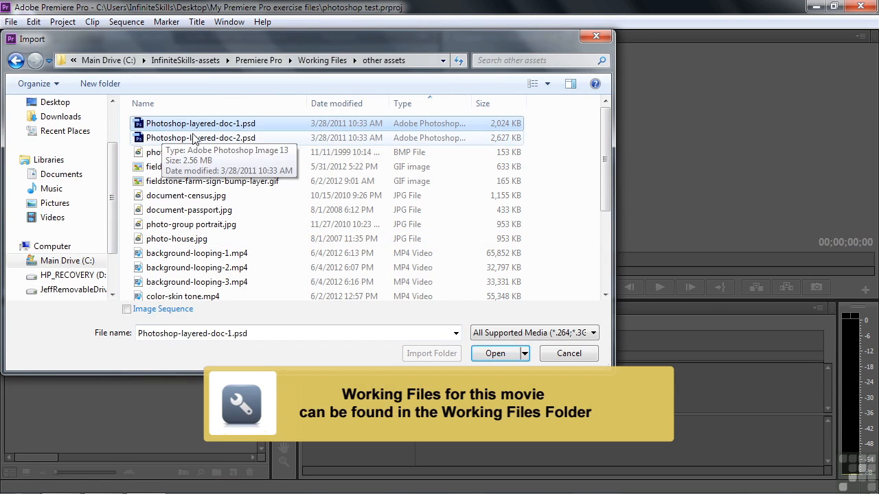
left_click(146, 140, "shift")
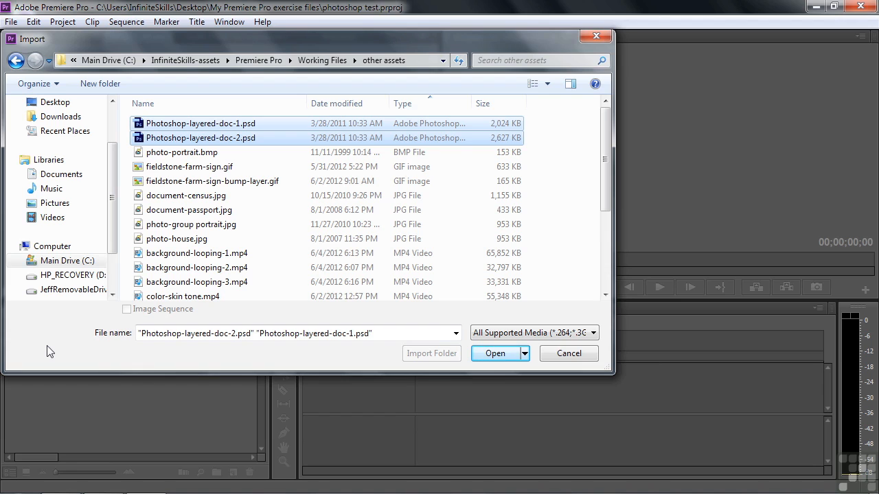
left_click(492, 357)
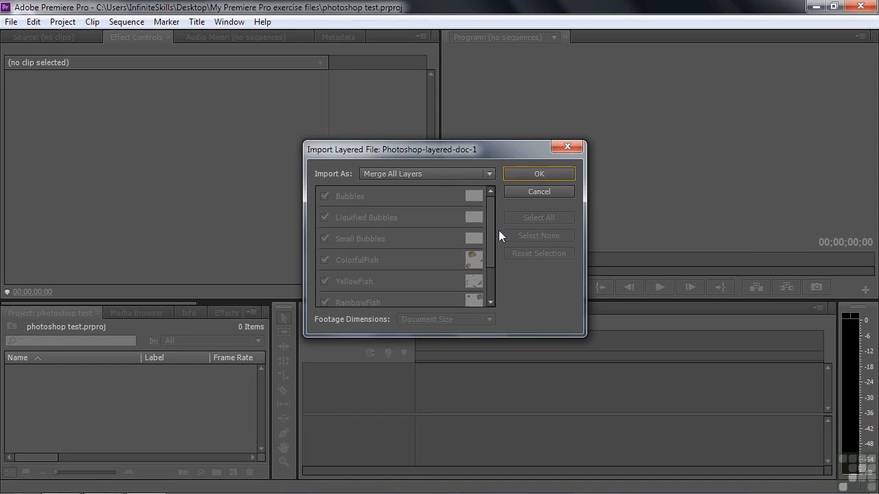
left_click(539, 173)
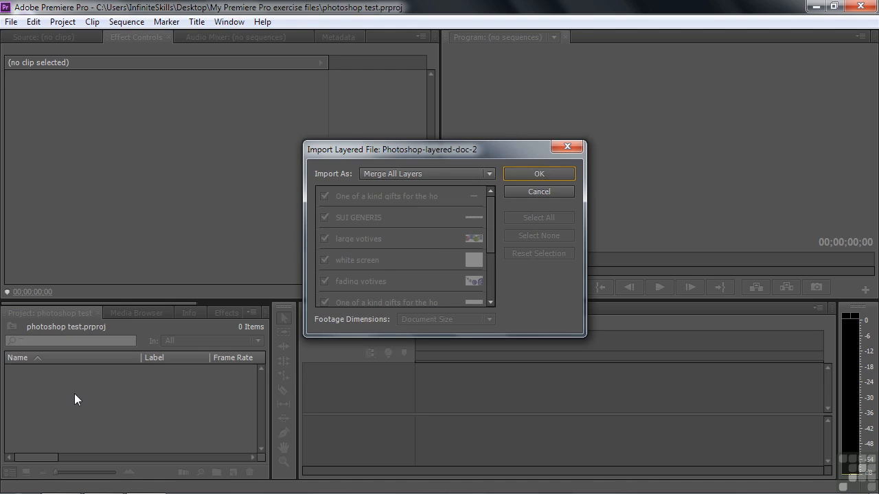
Step: Import Photoshop-layered-doc-2 as Individual Layers, also including the petite vase, filtered and all colors layers
left_click(492, 174)
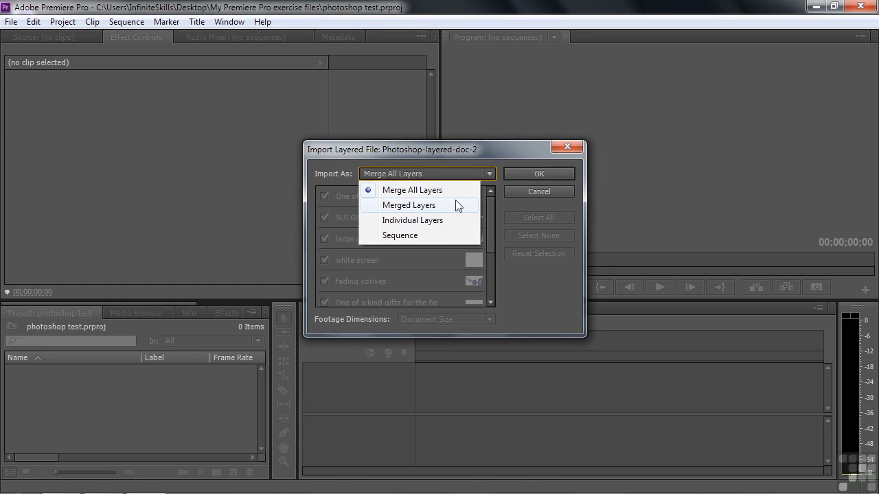
left_click(458, 206)
left_click_drag(489, 215, 489, 172)
left_click(491, 174)
left_click(430, 219)
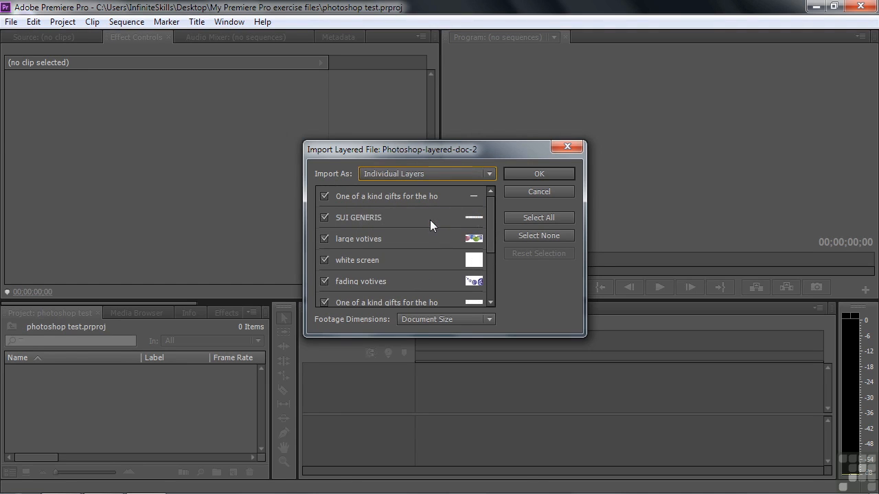
left_click_drag(489, 212, 486, 258)
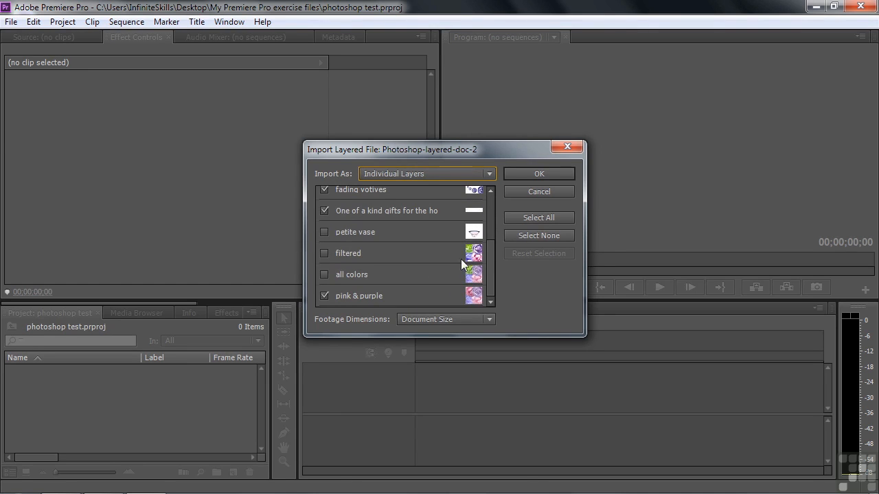
left_click(327, 231)
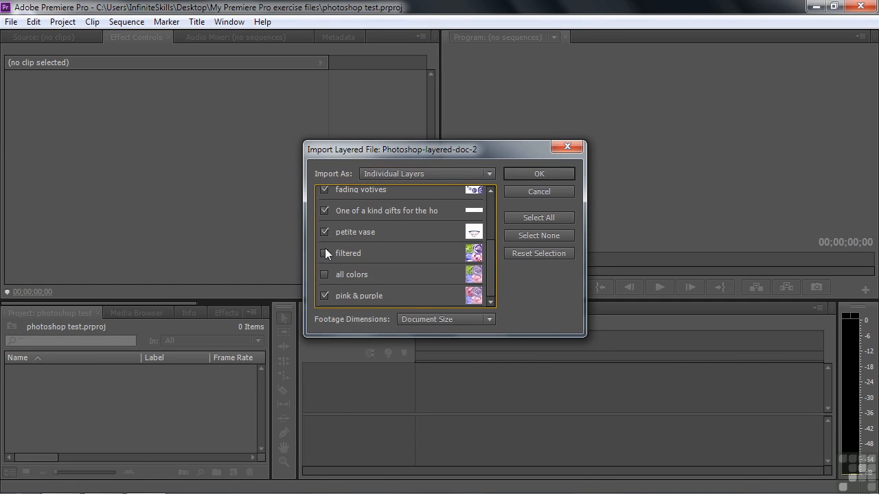
left_click(325, 275)
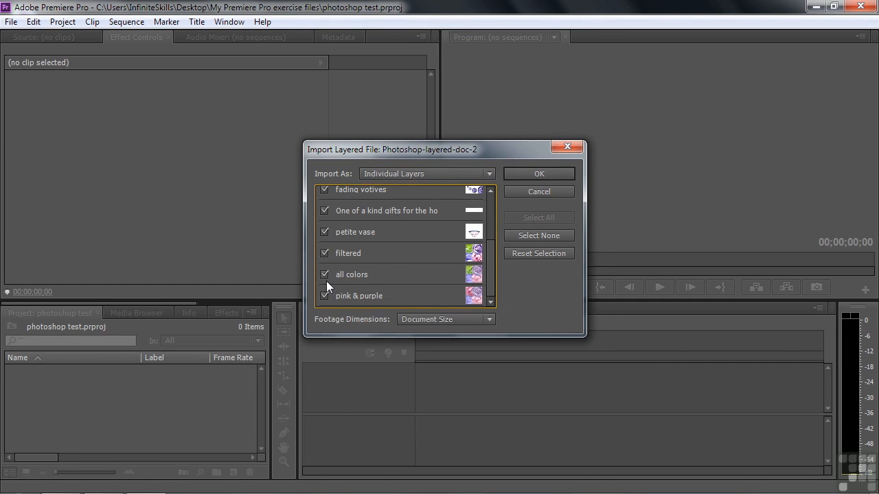
left_click(544, 170)
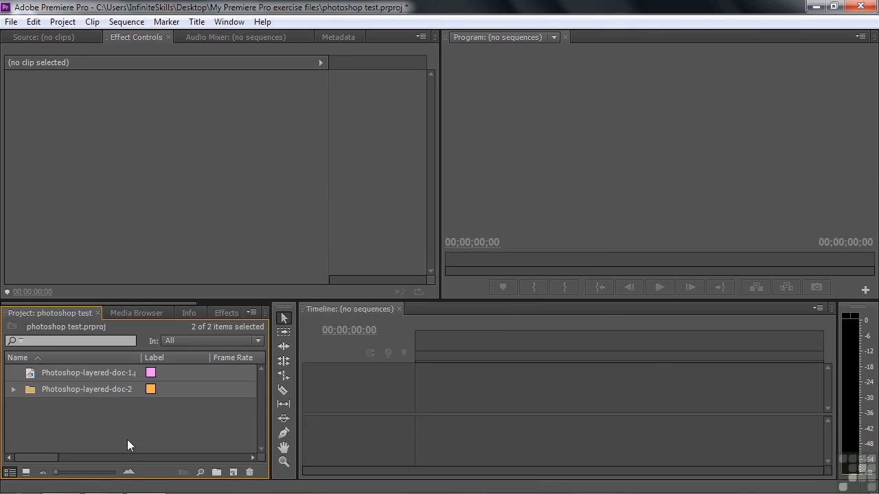
Step: Preview Photoshop-layered-doc-1.psd in the Source monitor and create a new sequence from it
double_click(29, 377)
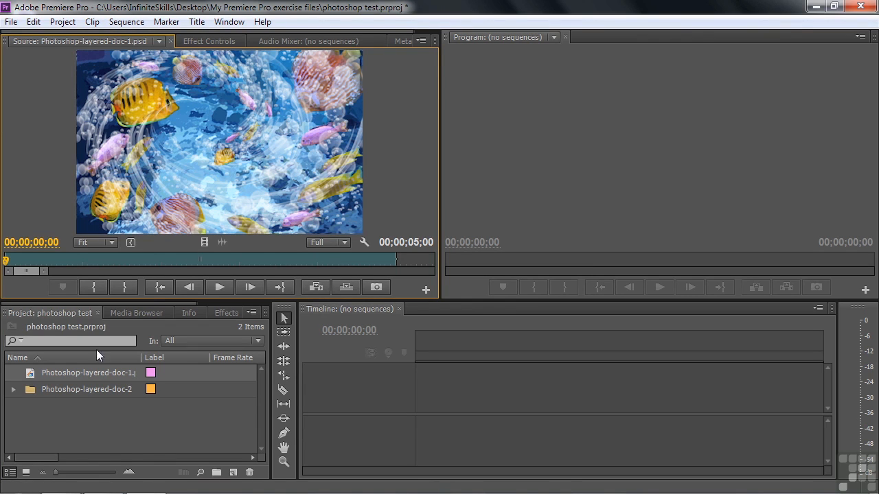
left_click(29, 377)
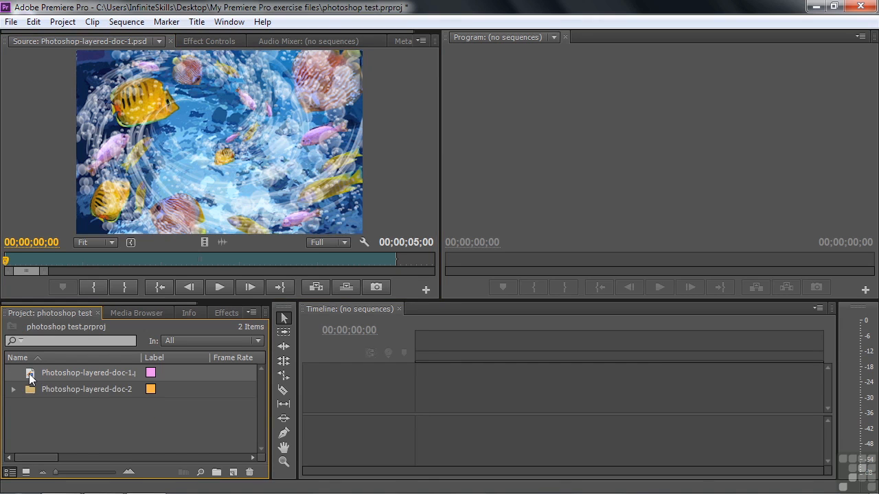
left_click_drag(29, 377, 232, 474)
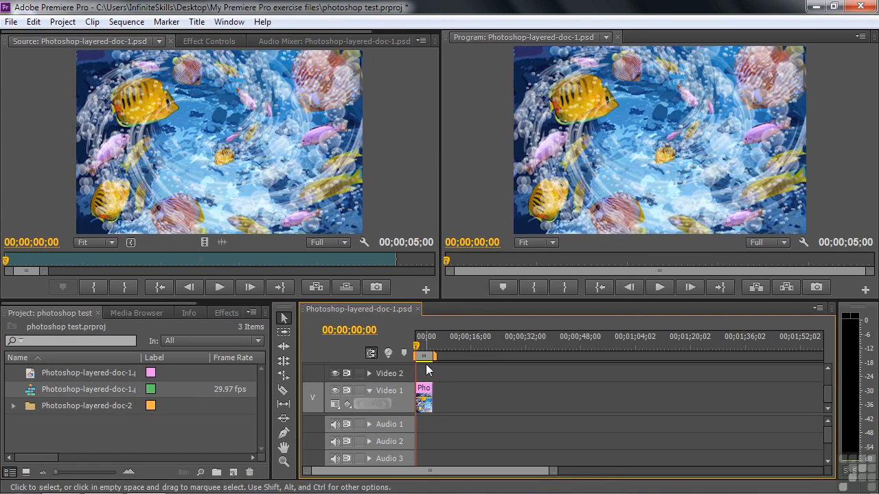
Step: Go to 00;00;02;00 in the doc-1 sequence and try moving the merged image in the frame with its Motion effect
left_click_drag(421, 351, 423, 349)
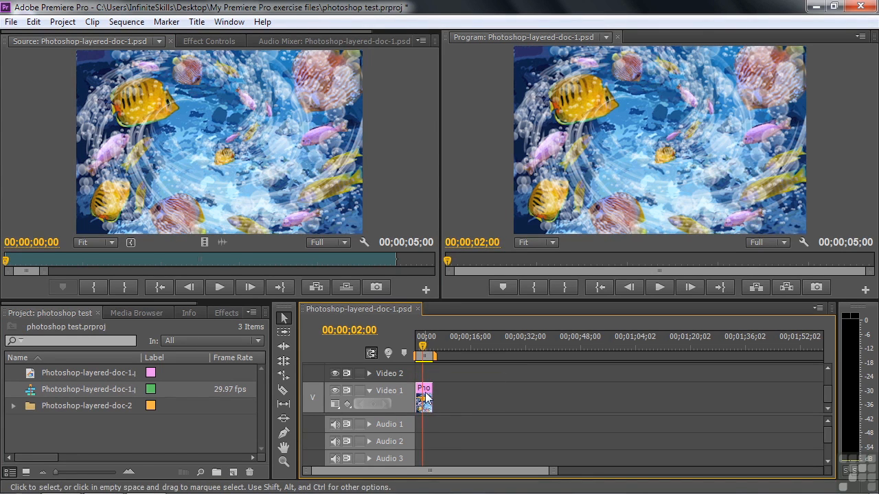
left_click(226, 43)
left_click(66, 96)
left_click_drag(661, 165, 664, 111)
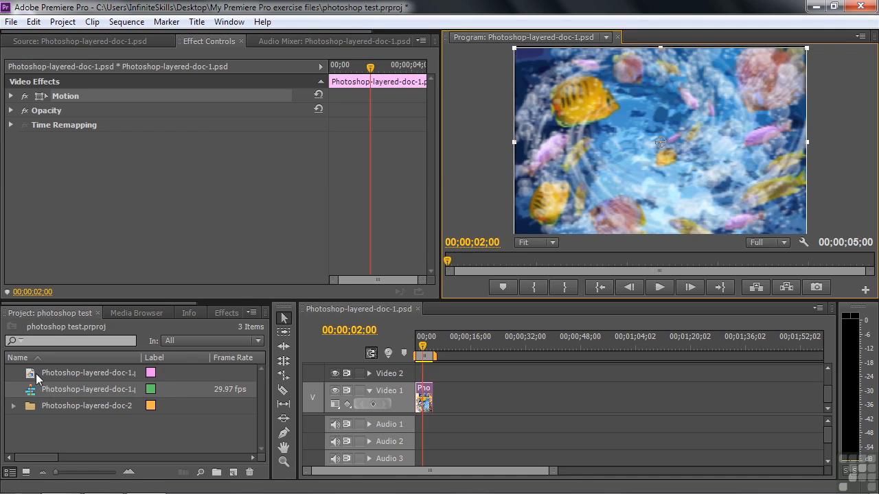
Step: Expand the Photoshop-layered-doc-2 bin and create a new sequence from its all colors layer
left_click(42, 425)
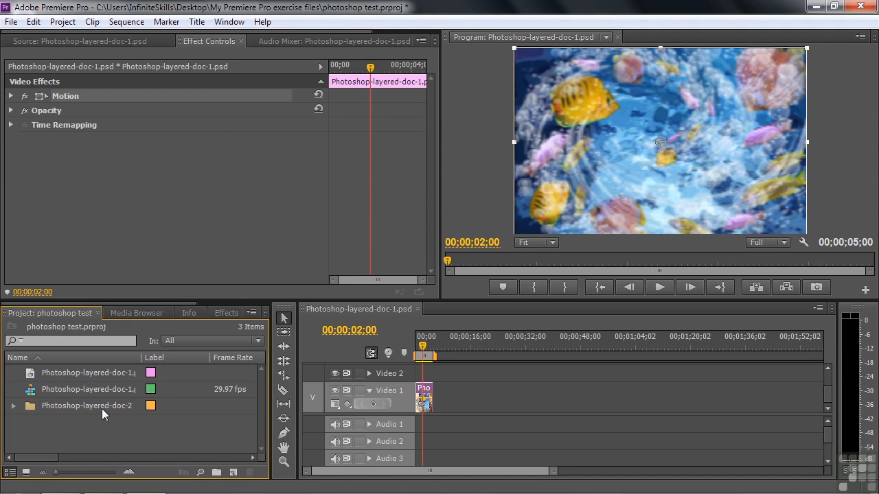
left_click(14, 406)
mouse_move(261, 386)
left_mouse_down()
mouse_move(262, 425)
mouse_move(267, 395)
left_mouse_up()
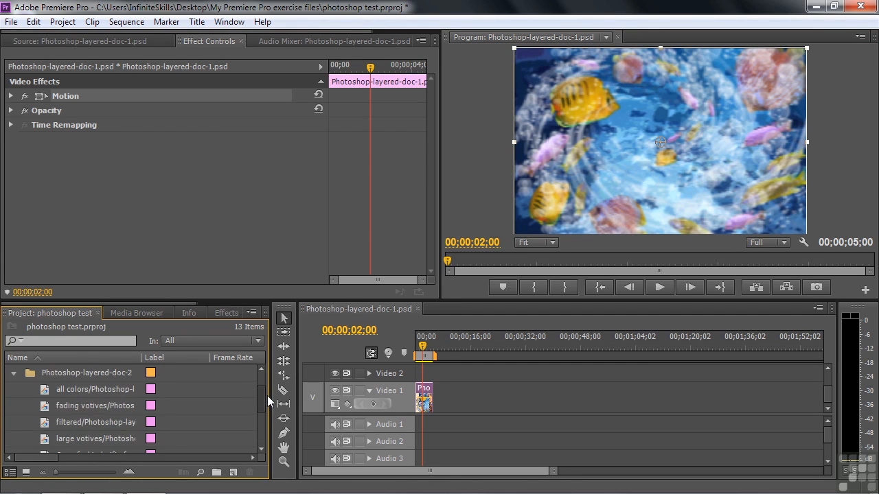
left_click(46, 393)
left_click_drag(46, 398, 234, 474)
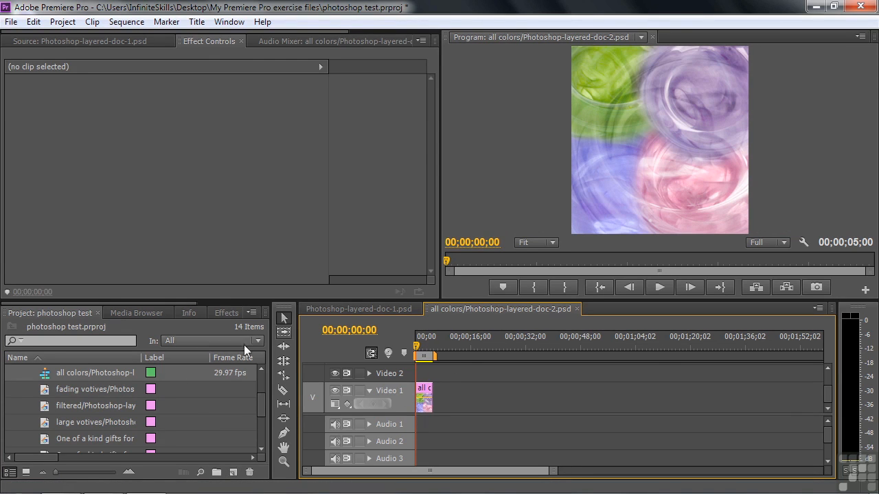
Step: Stack the fading votives layer on Video 2 and the large votives layer on Video 3 at the start of the all colors sequence
left_click(44, 397)
left_click_drag(45, 398, 389, 380)
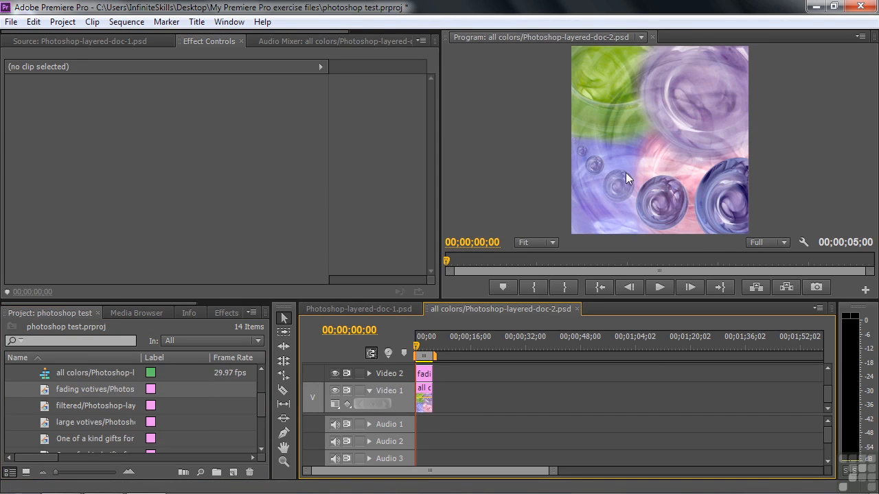
left_click(49, 423)
left_click_drag(829, 394, 828, 387)
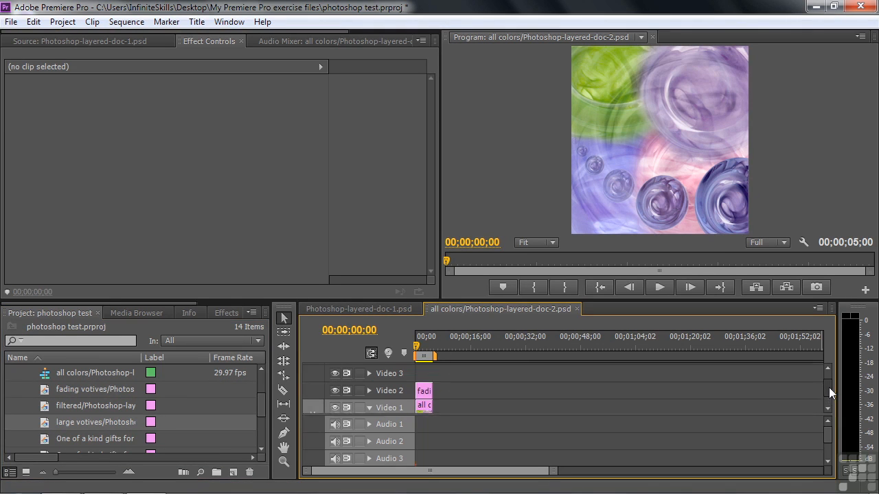
left_click_drag(43, 424, 420, 388)
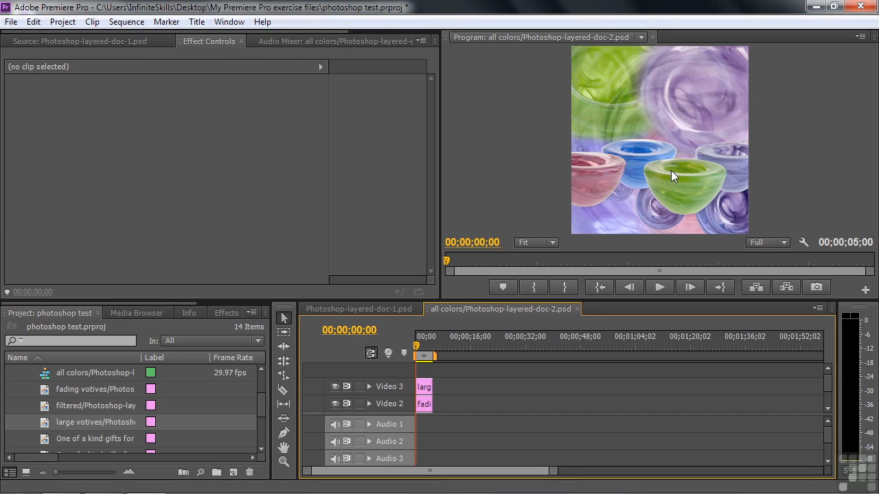
Step: Move the large votives clip upward in the frame using its Motion effect
left_click(425, 389)
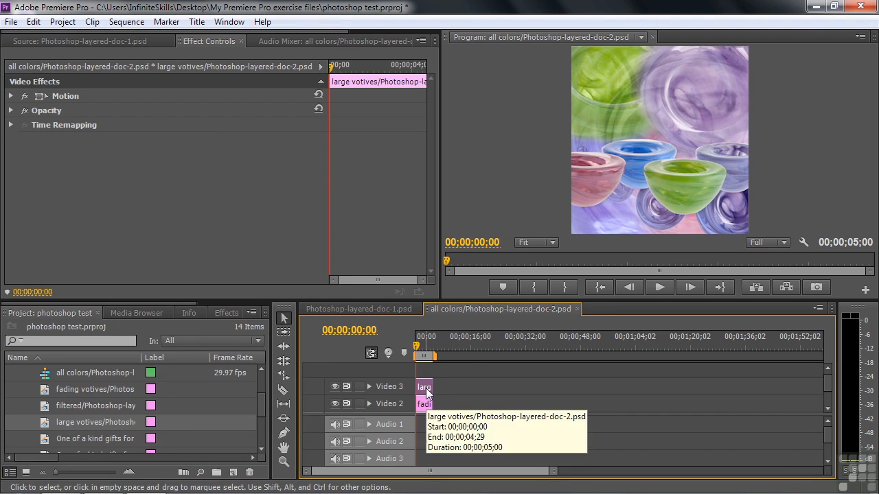
left_click(40, 98)
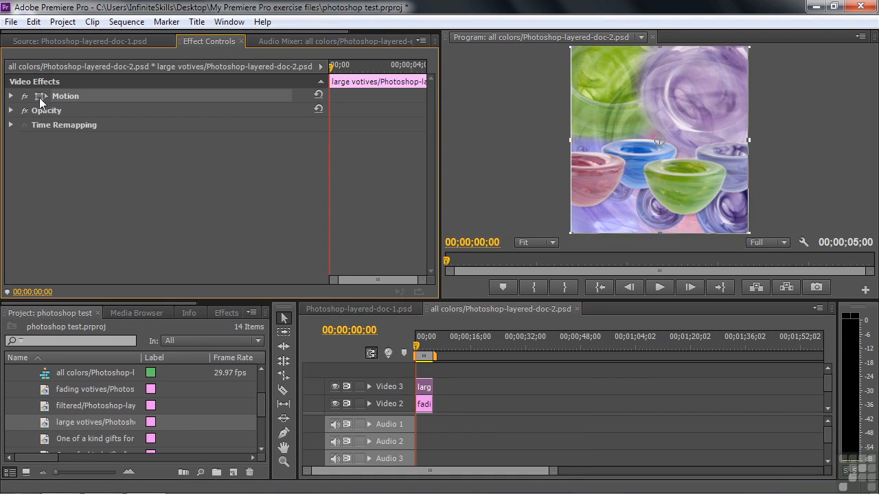
left_click_drag(661, 173, 663, 137)
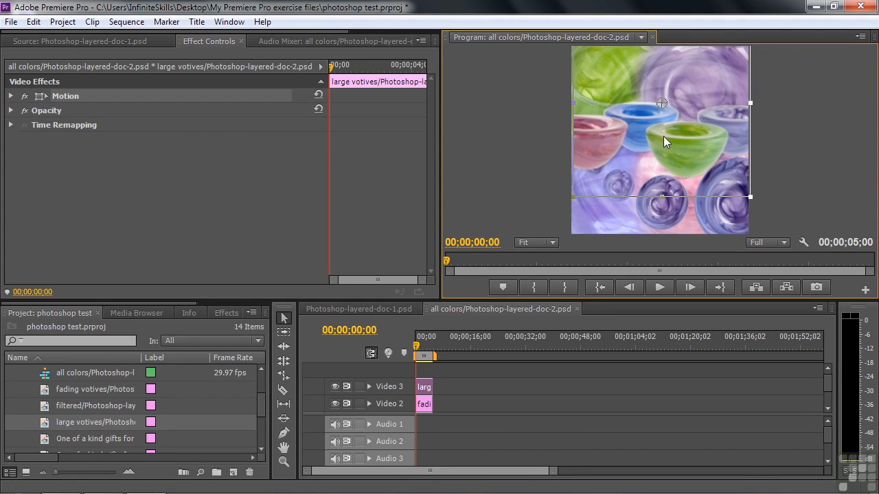
Step: Reposition the fading votives in the upper half of the frame and the large votives in the lower half using their Motion effects
left_click(425, 407)
left_click(657, 202)
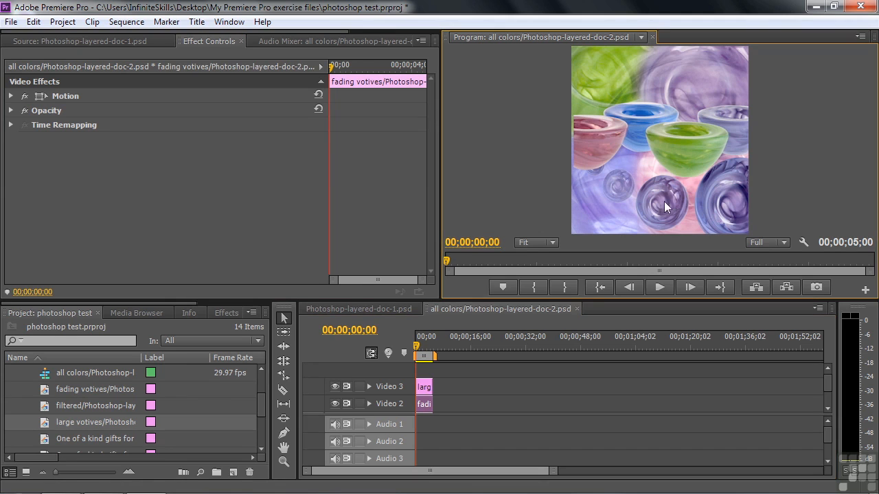
left_click(59, 92)
left_click(651, 201)
left_click_drag(651, 201, 686, 218)
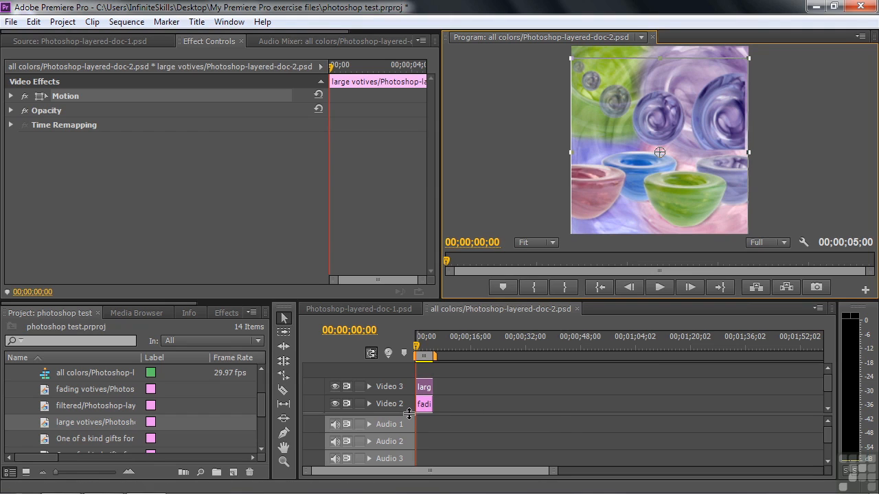
Step: Look through the remaining layers in the Photoshop-layered-doc-2 bin and collapse it
left_click_drag(259, 408, 257, 416)
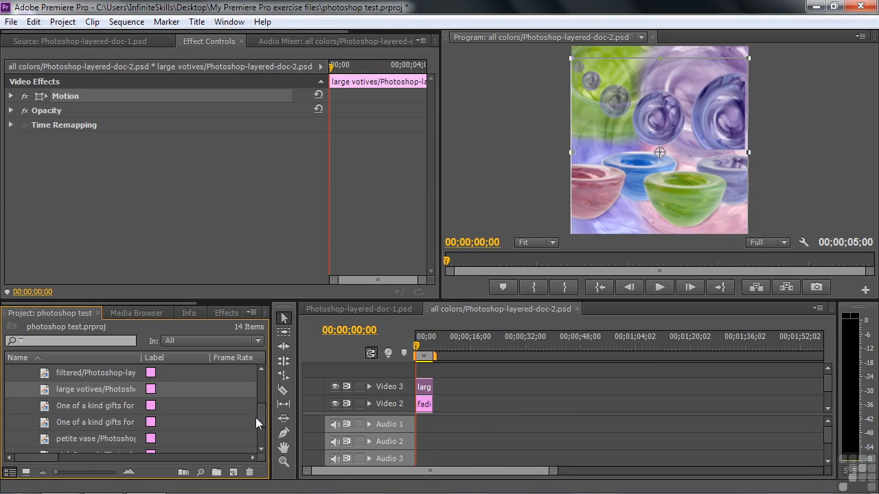
left_click_drag(262, 414, 265, 383)
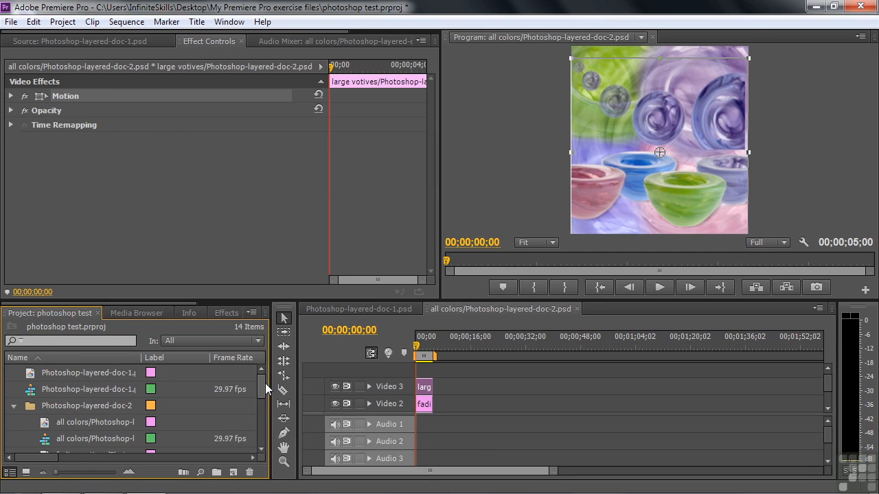
left_click(13, 406)
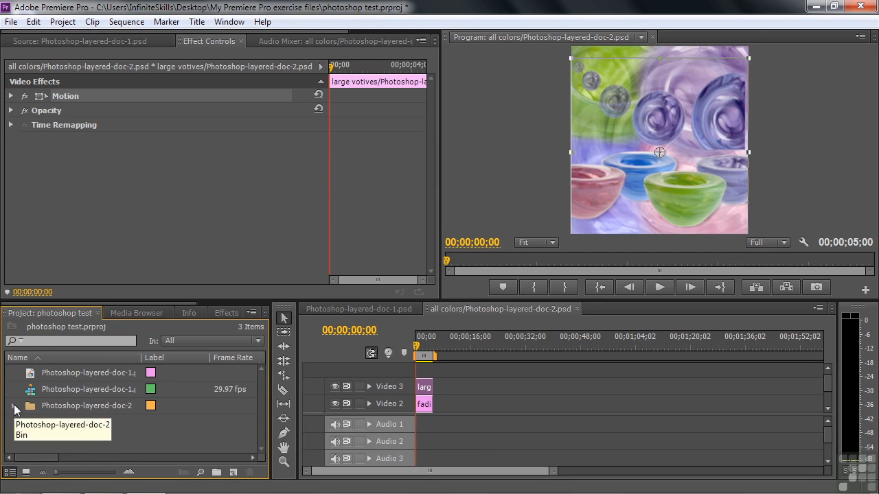
Step: Import Photoshop-layered-doc-1.psd as a sequence with all layers included and footage dimensions set to Document Size
double_click(80, 441)
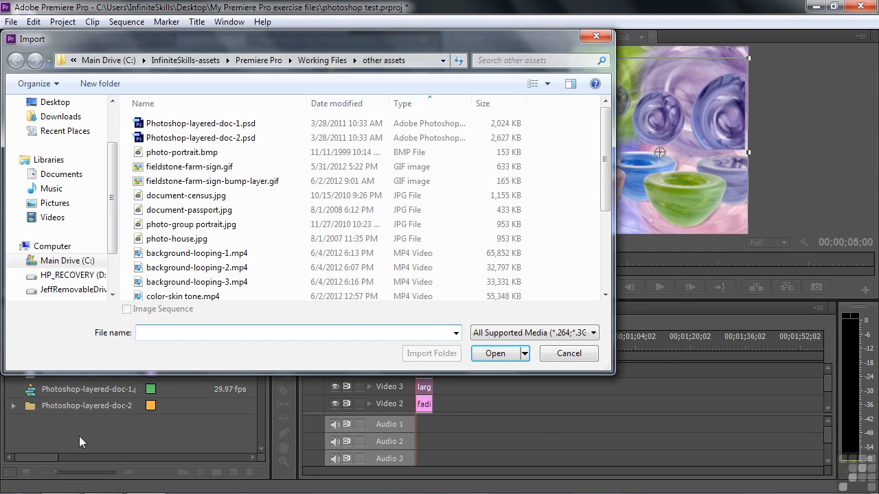
double_click(140, 120)
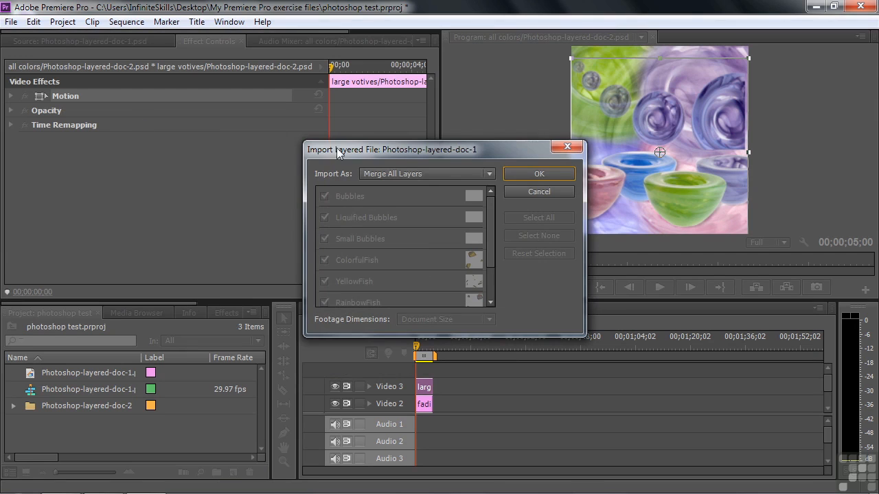
left_click(489, 173)
left_click(425, 237)
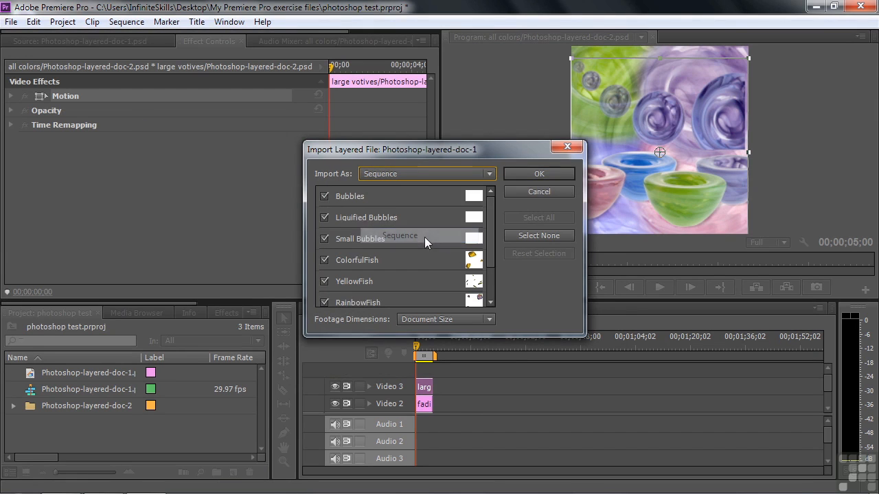
mouse_move(489, 211)
left_mouse_down()
mouse_move(488, 264)
mouse_move(494, 205)
left_mouse_up()
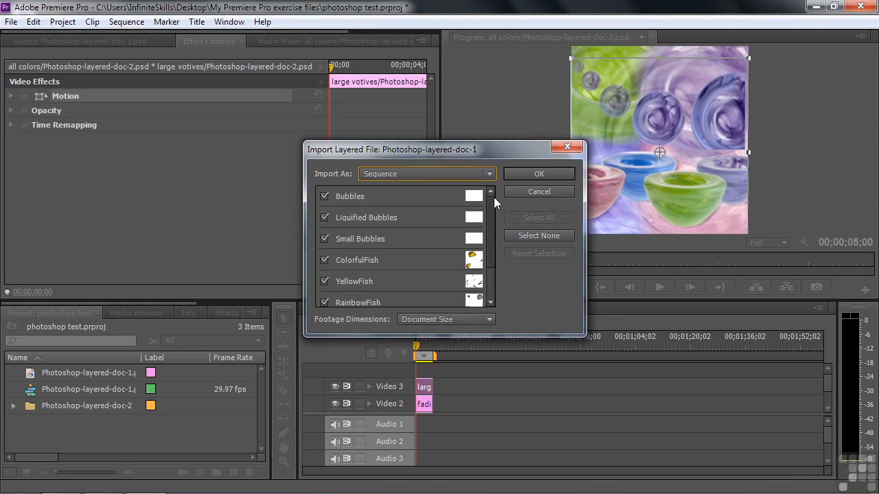
left_click(542, 175)
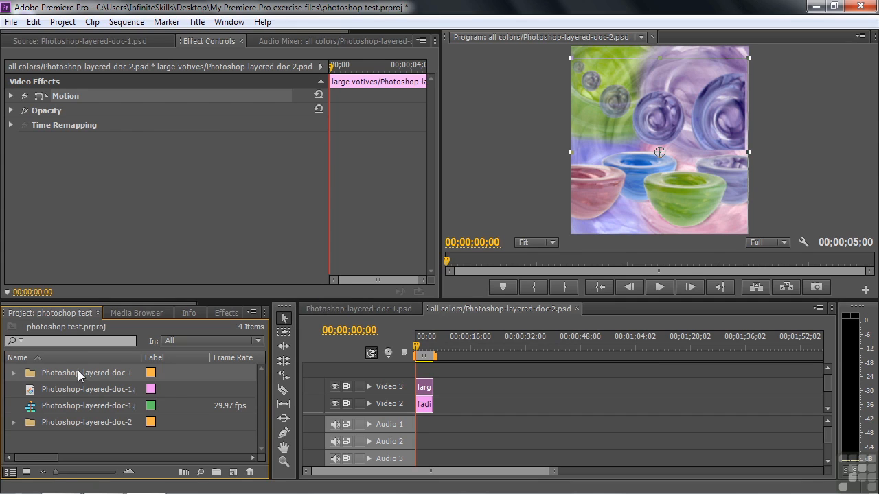
Step: Open the sequence in the Photoshop-layered-doc-1 bin, enlarge its video track area and fit the whole sequence in the timeline
left_click(13, 373)
scroll(262, 395, "down", 3)
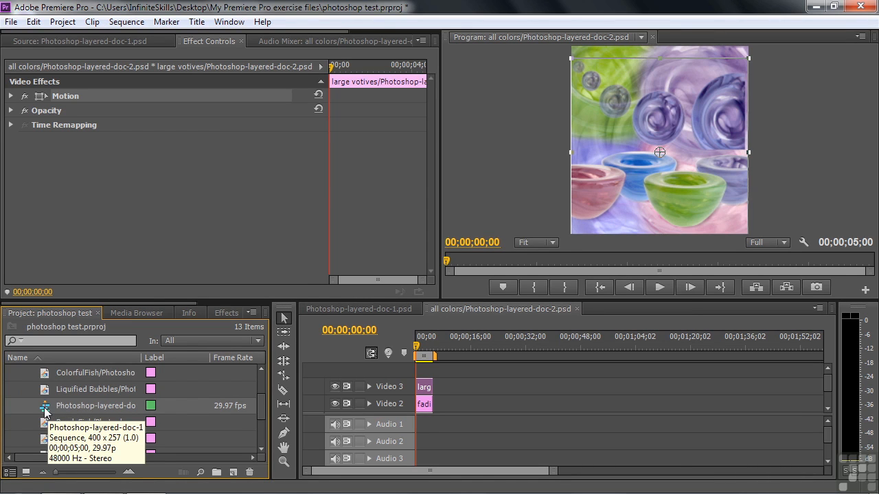
double_click(45, 410)
left_click_drag(394, 415, 390, 457)
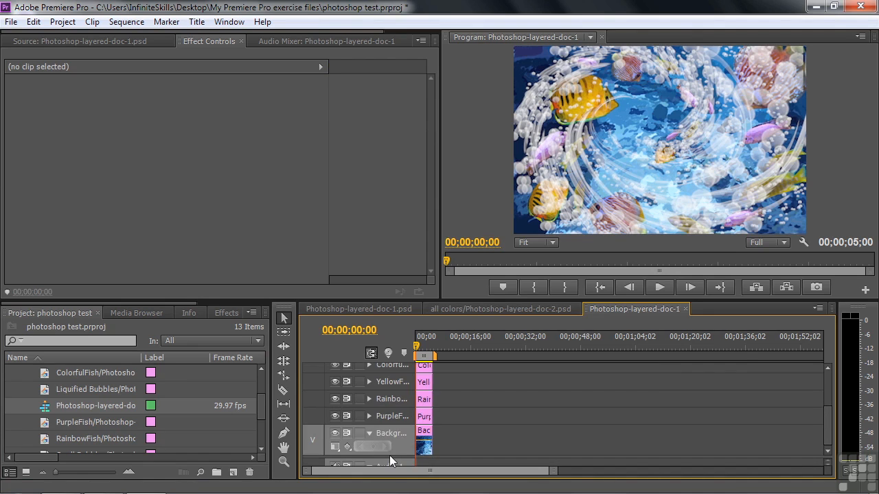
key("backslash")
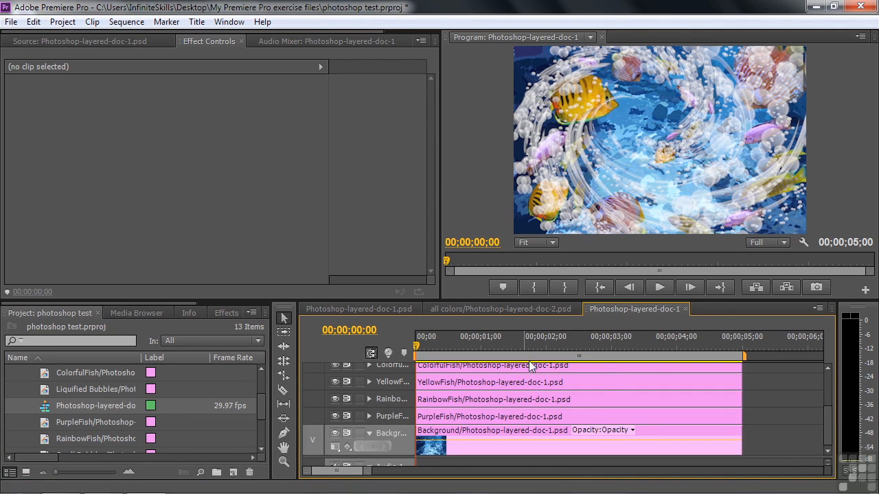
Step: Compare the layered Photoshop-layered-doc-1 sequence with the merged Photoshop-layered-doc-1.psd sequence
mouse_move(826, 433)
left_mouse_down()
mouse_move(827, 398)
mouse_move(828, 427)
left_mouse_up()
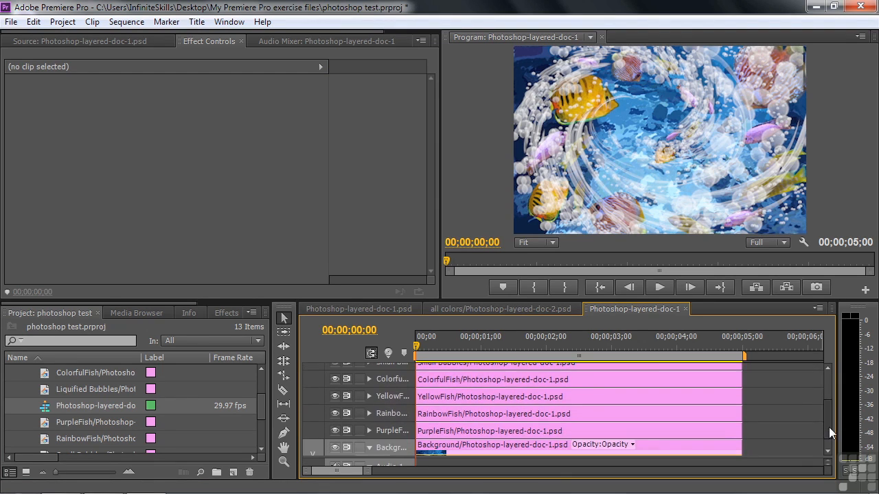
left_click(386, 310)
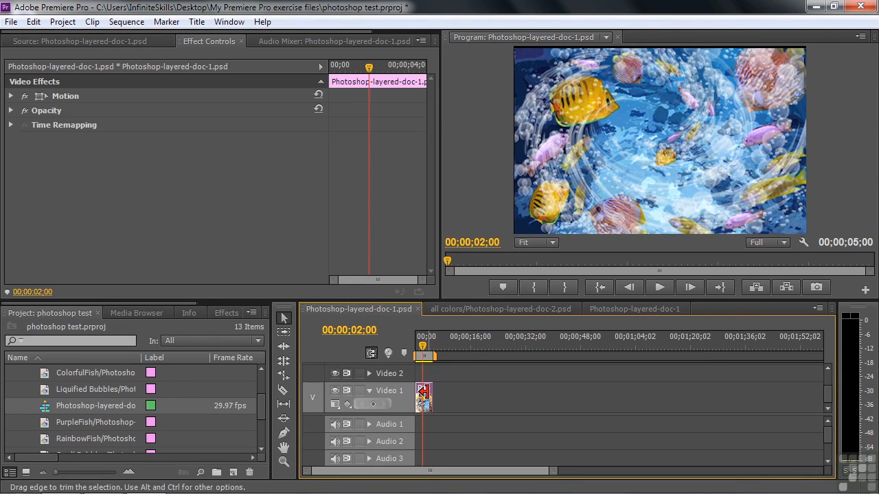
left_click(616, 309)
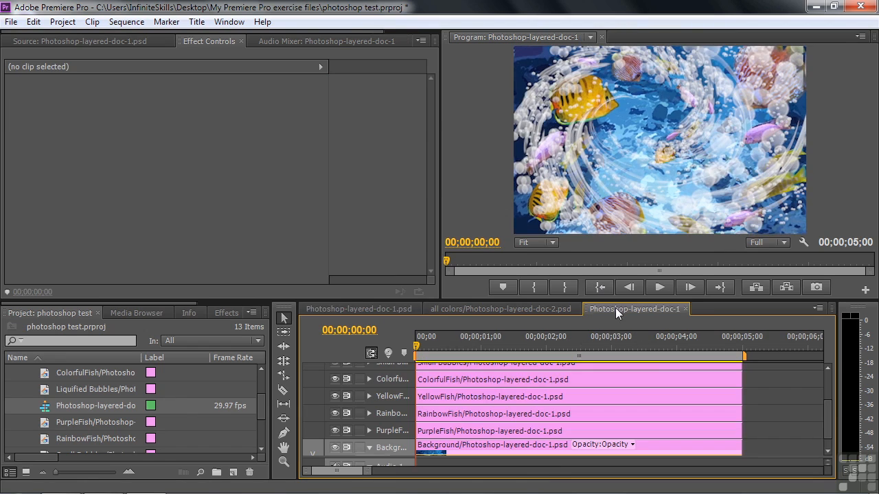
Step: Select the Bubbles clip in the layered sequence and switch its track's visibility off and on to examine the layer
left_click_drag(826, 416, 828, 383)
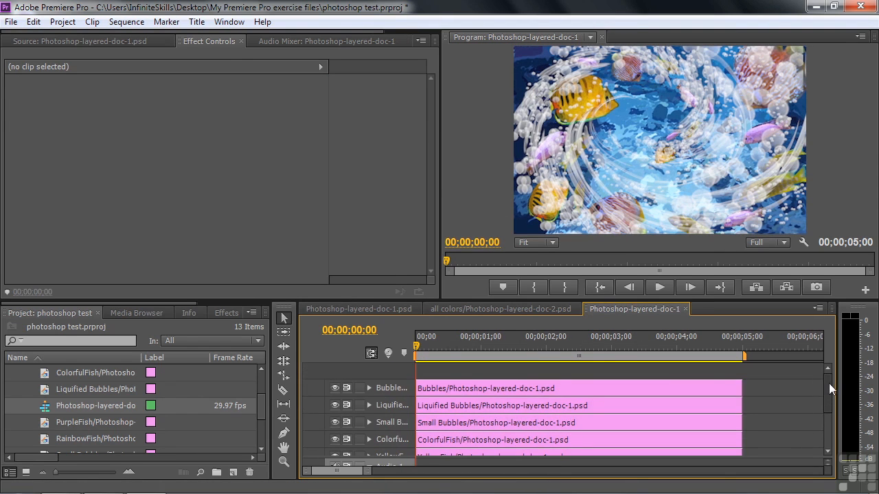
left_click(438, 388)
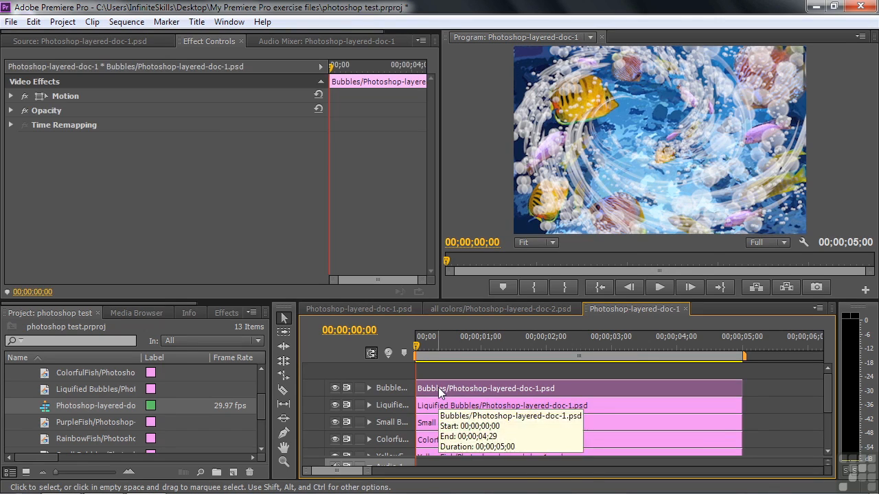
left_click(335, 388)
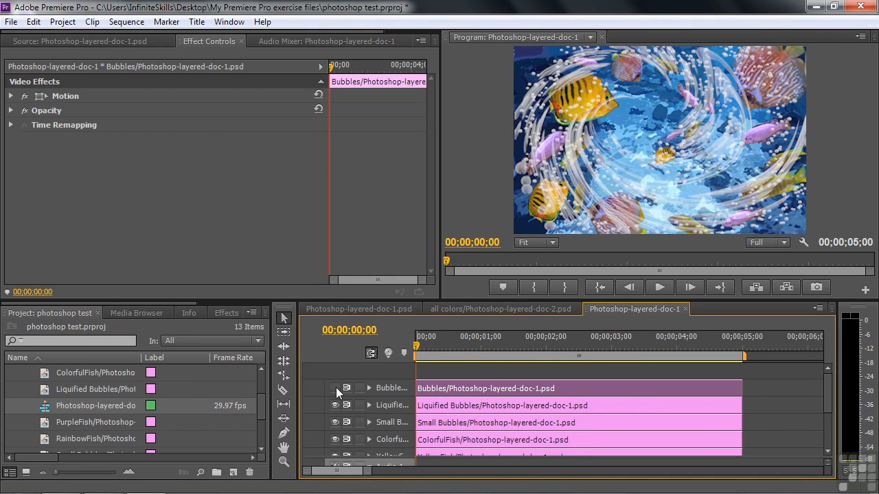
left_click(335, 388)
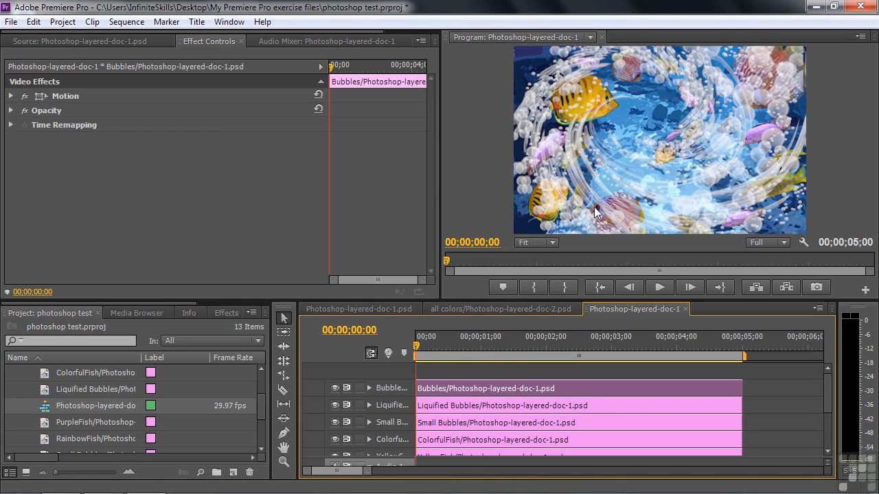
Step: Turn off uniform scale in the Bubbles clip's Motion effect and set scale height 187, scale width 128 and rotation 35°
left_click(43, 96)
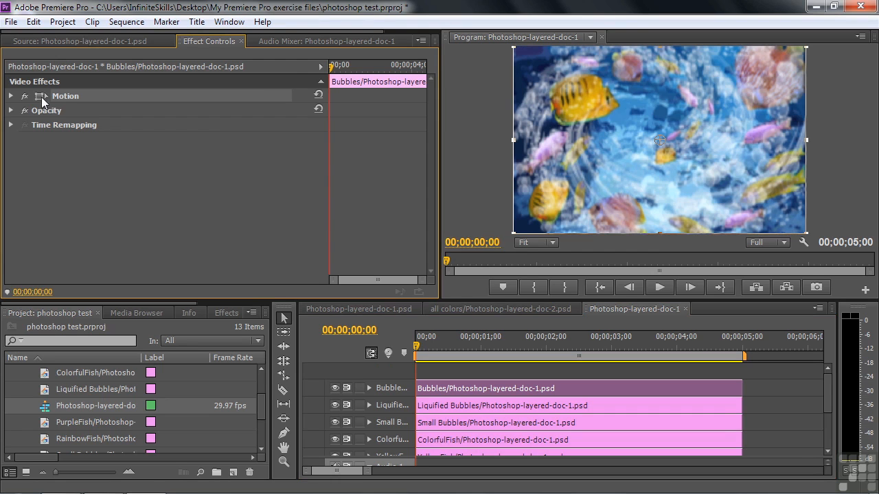
left_click(10, 96)
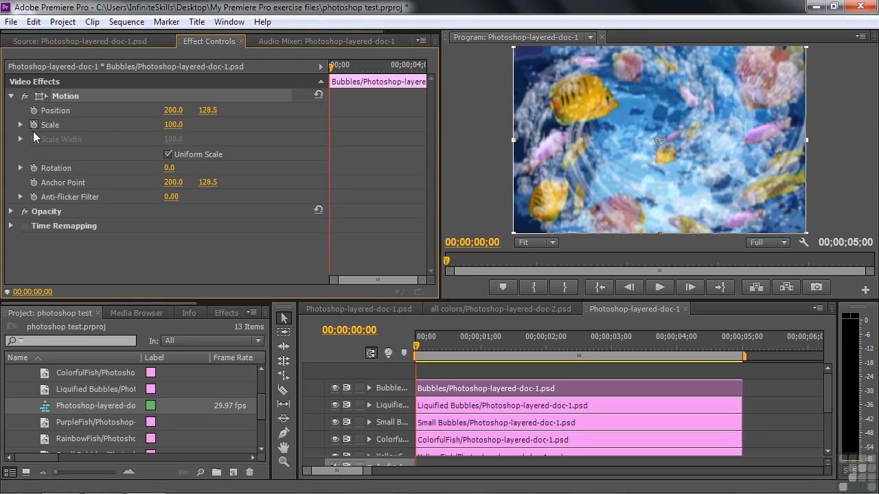
left_click_drag(172, 168, 223, 187)
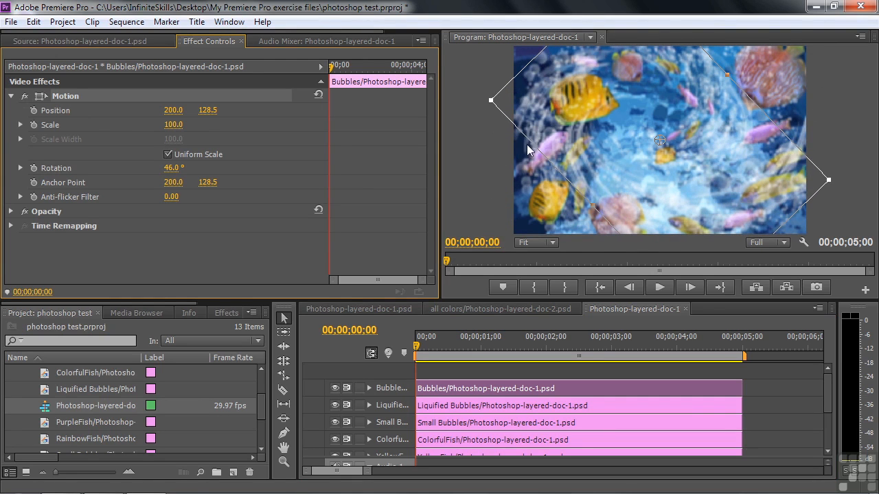
left_click(168, 155)
left_click_drag(172, 139, 233, 125)
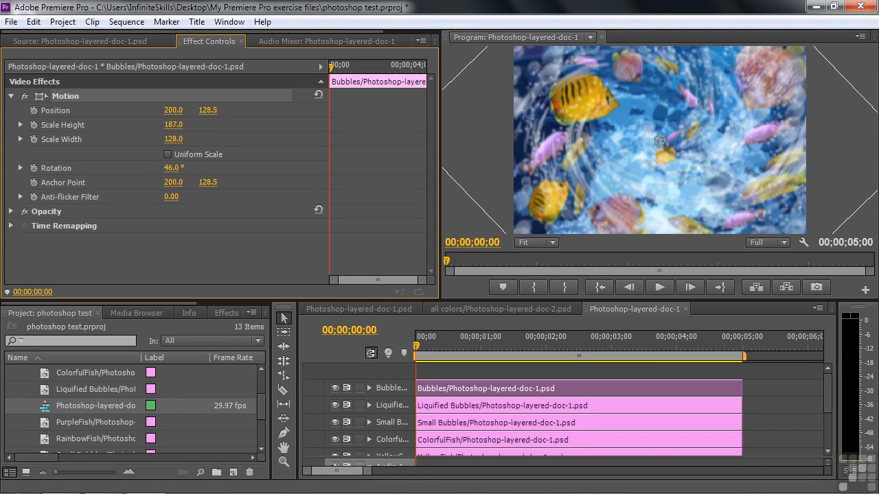
left_click_drag(203, 168, 166, 168)
left_click_drag(172, 168, 187, 172)
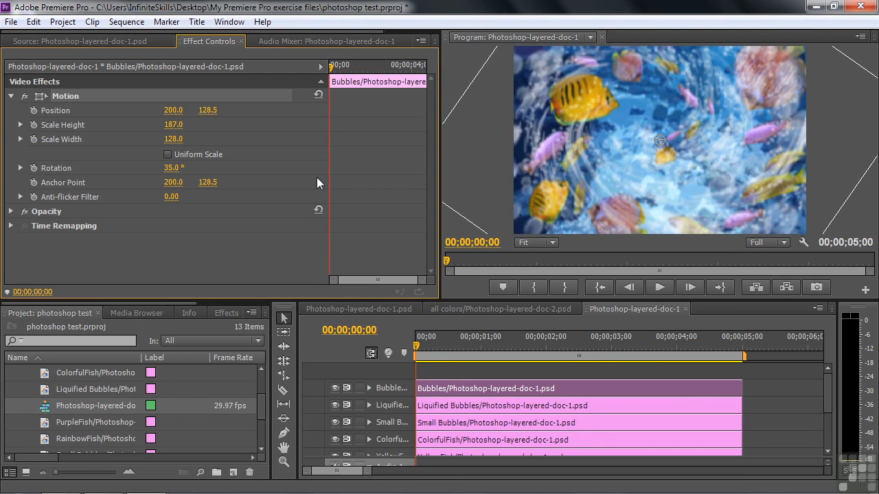
Step: Apply the Fast Color Corrector to the Bubbles clip and shift its hue balance to tint the bubbles pink
left_click(221, 314)
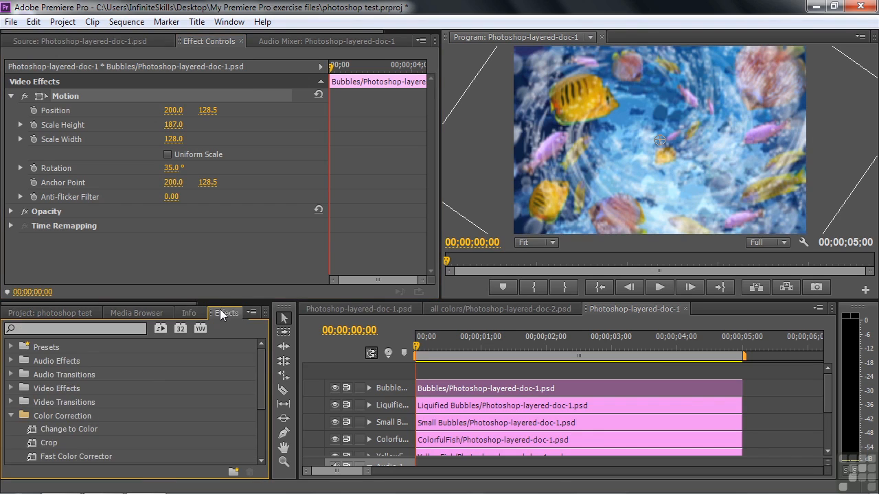
left_click_drag(263, 376, 259, 398)
double_click(32, 415)
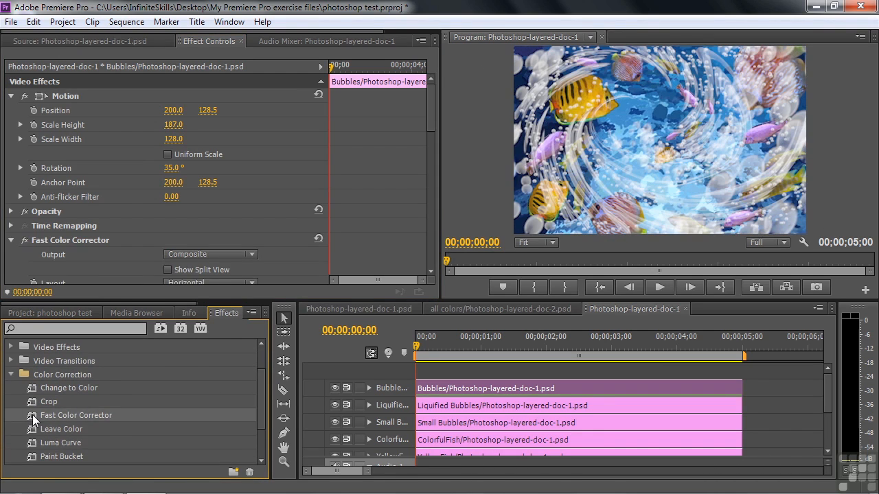
left_click_drag(429, 130, 431, 167)
left_click_drag(165, 280, 185, 205)
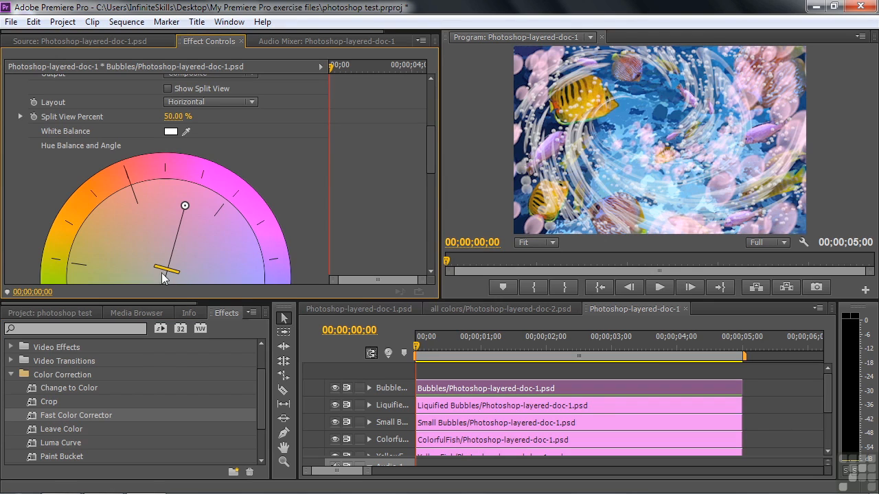
left_click_drag(165, 270, 180, 260)
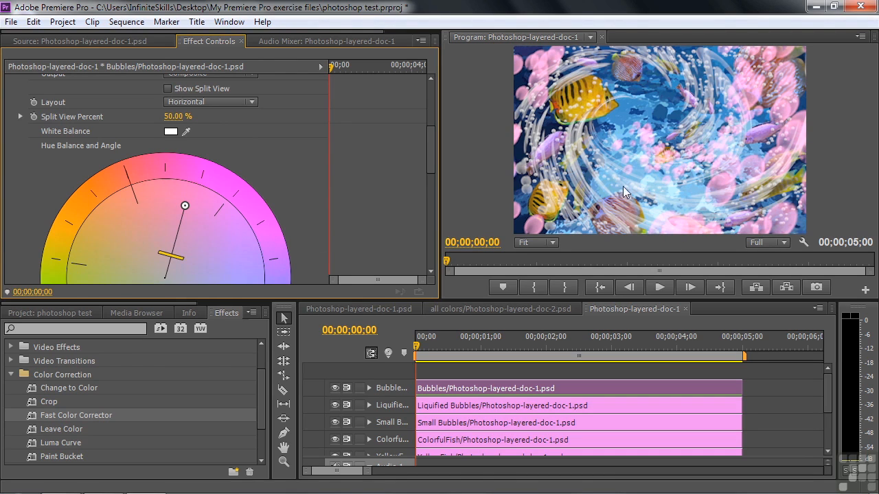
Step: Select the Liquified Bubbles clip and switch its track's visibility off and on to examine the layer
left_click(505, 406)
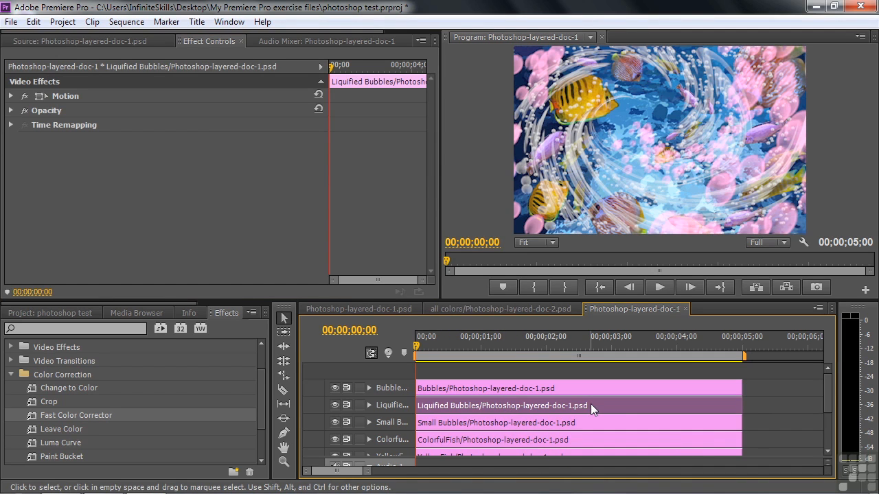
left_click(335, 404)
left_click(335, 405)
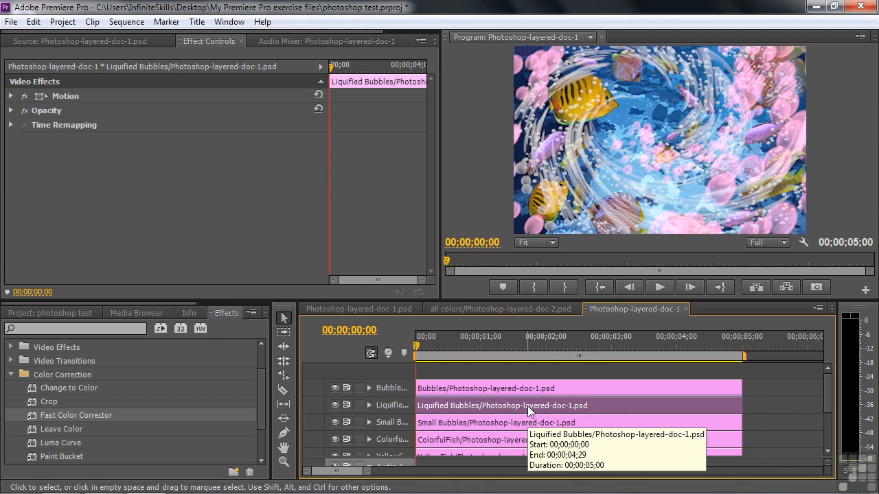